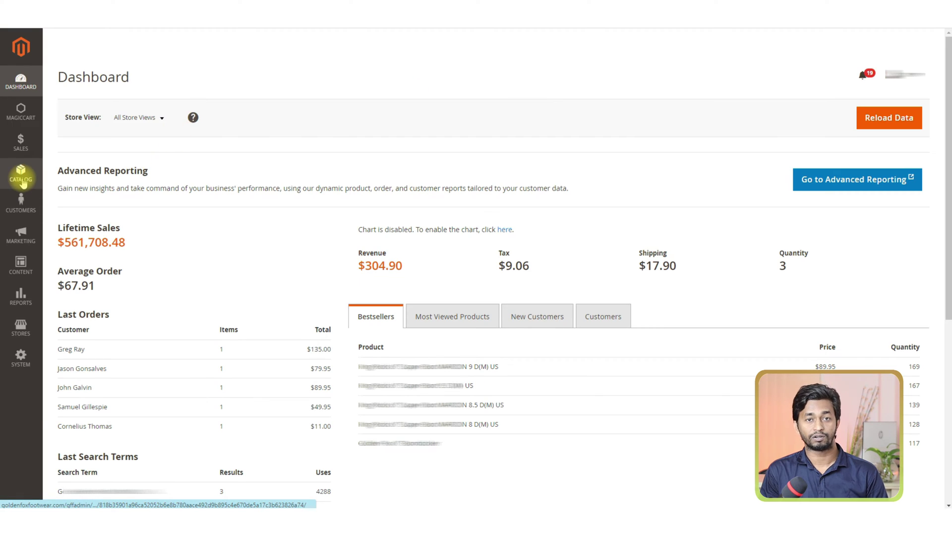
Start a new Simple Product from Catalog > Products using the Add Product dropdown.
click(21, 173)
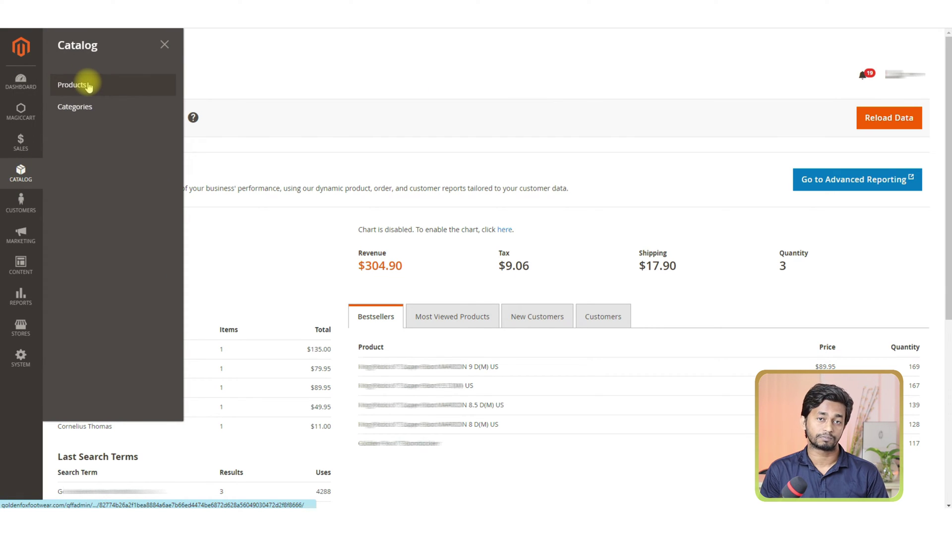
click(89, 85)
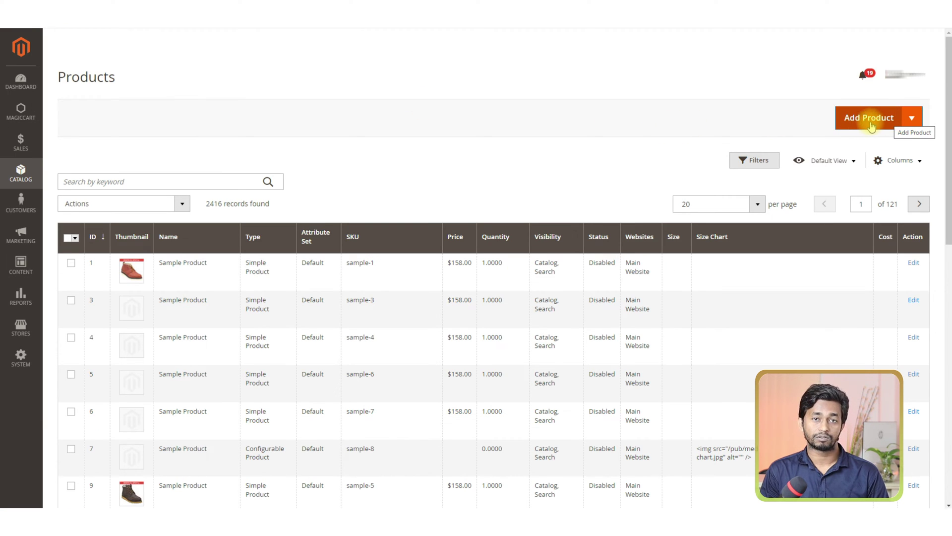
click(906, 128)
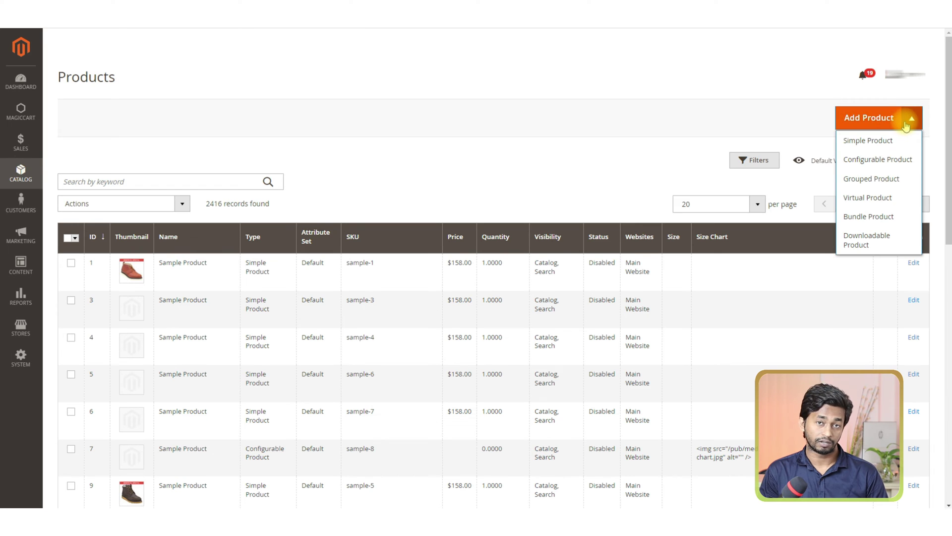
click(860, 142)
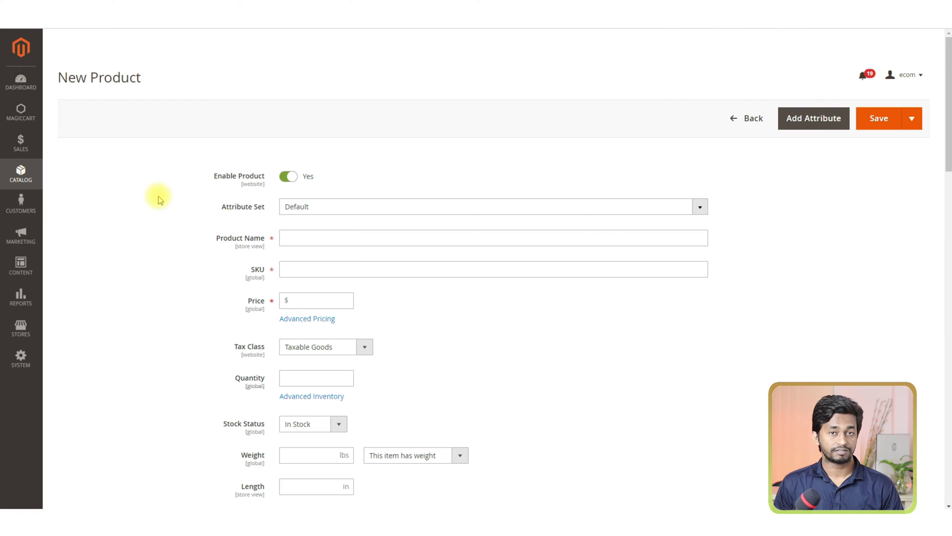
Disable the product, keep the Default attribute set, and fill name, SKU TRPS-123 and price 38.99.
click(283, 177)
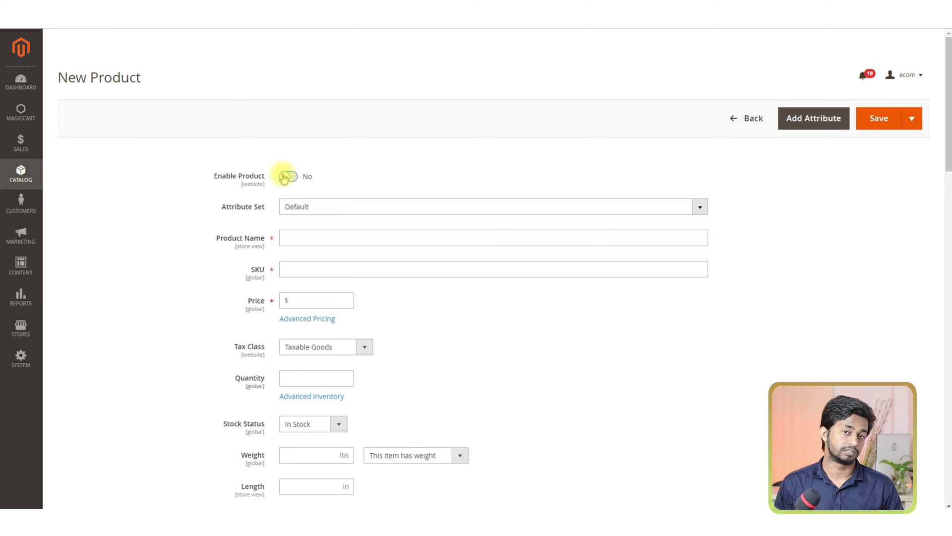
scroll(697, 153, down, 1)
click(696, 152)
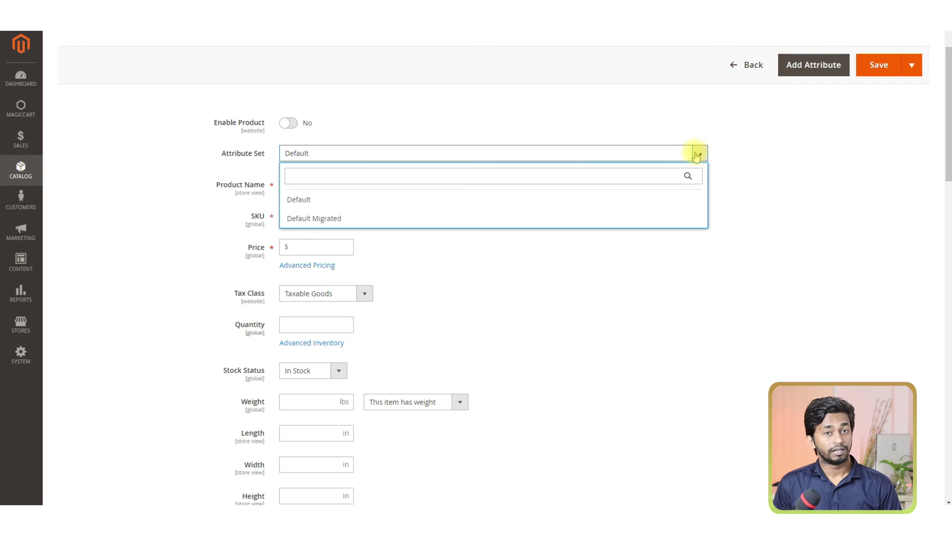
click(315, 198)
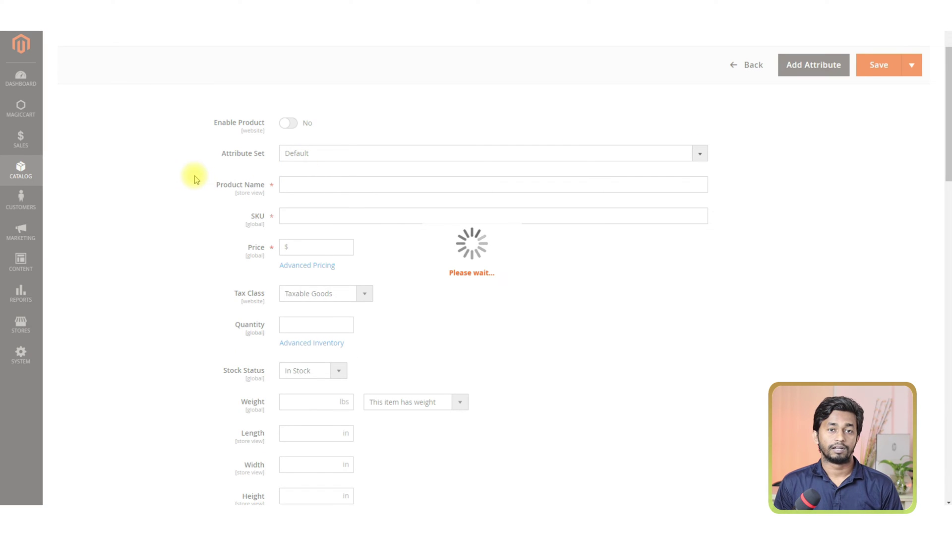
click(303, 184)
click(427, 211)
scroll(304, 221, down, 2)
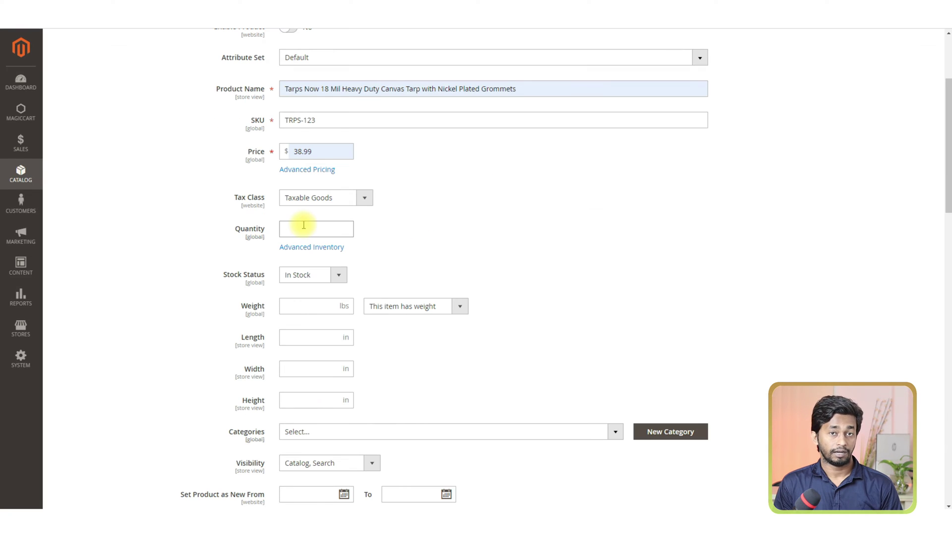
Set quantity to 1 and weight to 1 lbs, keeping 'This item has weight'.
click(304, 227)
scroll(440, 208, down, 1)
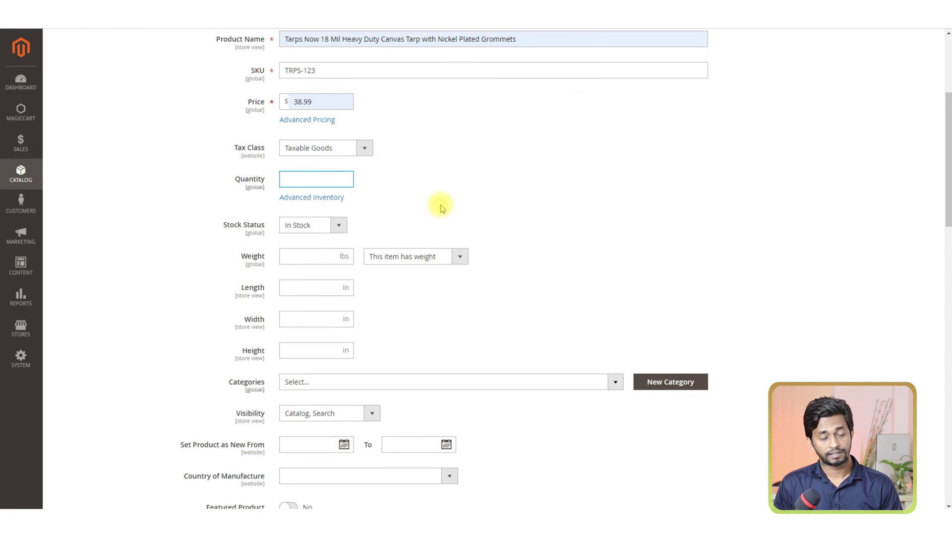
text(1)
click(431, 199)
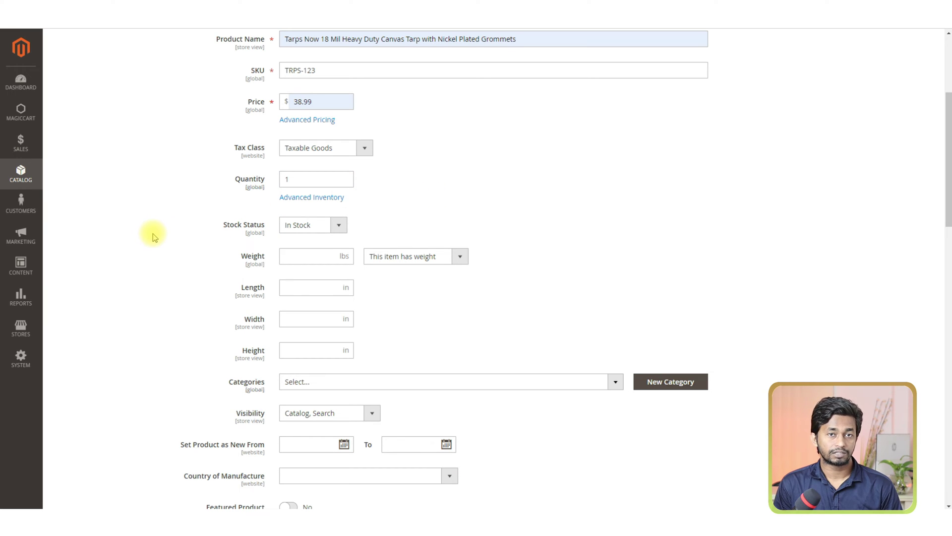
scroll(158, 231, down, 1)
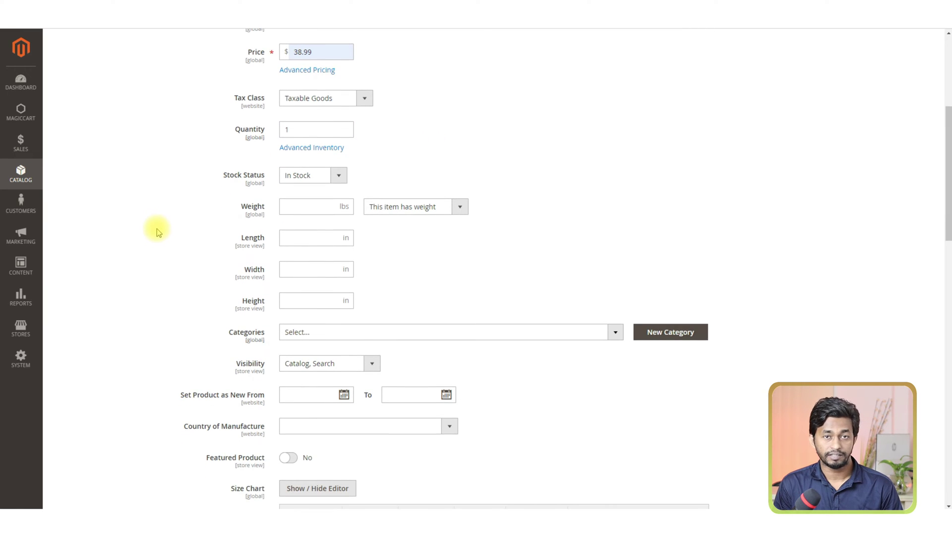
click(330, 205)
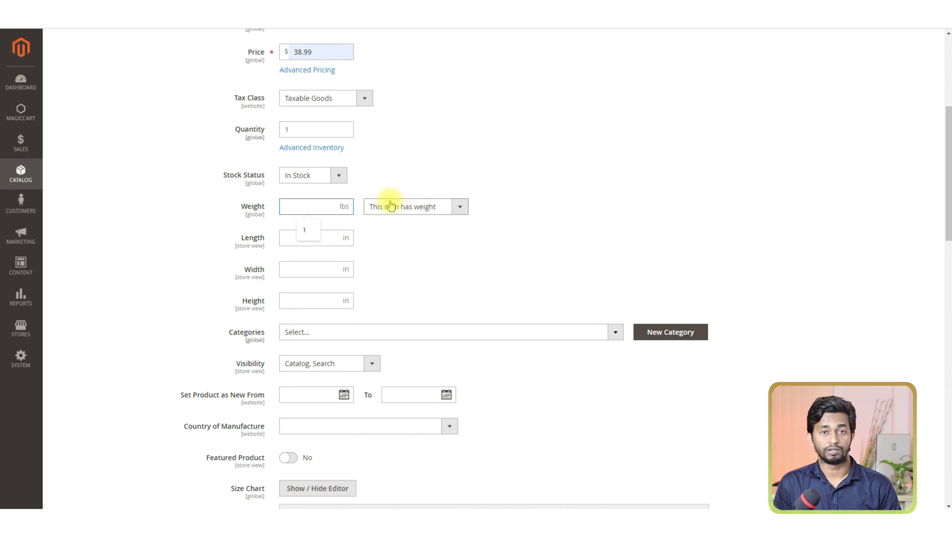
click(457, 207)
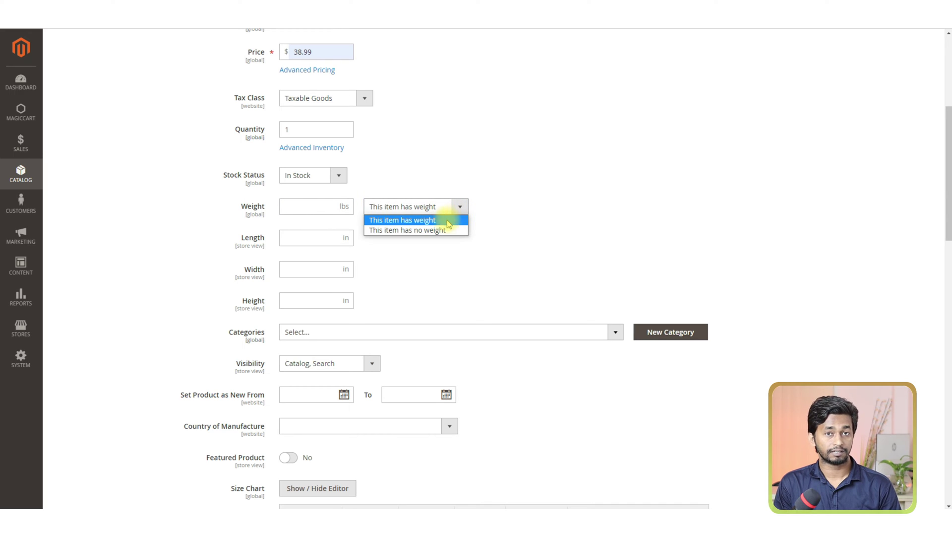
click(411, 224)
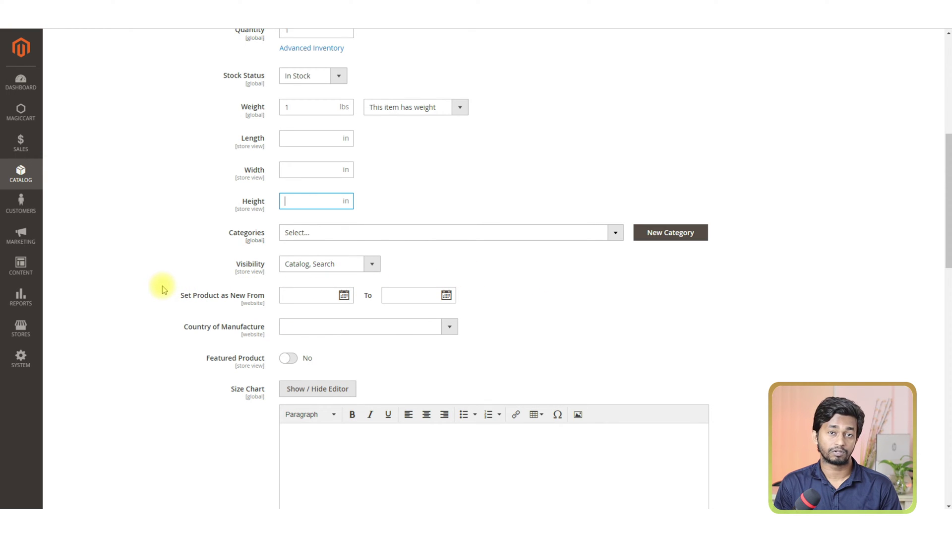
Assign the product to the Work Boots category in the Categories dropdown.
click(187, 268)
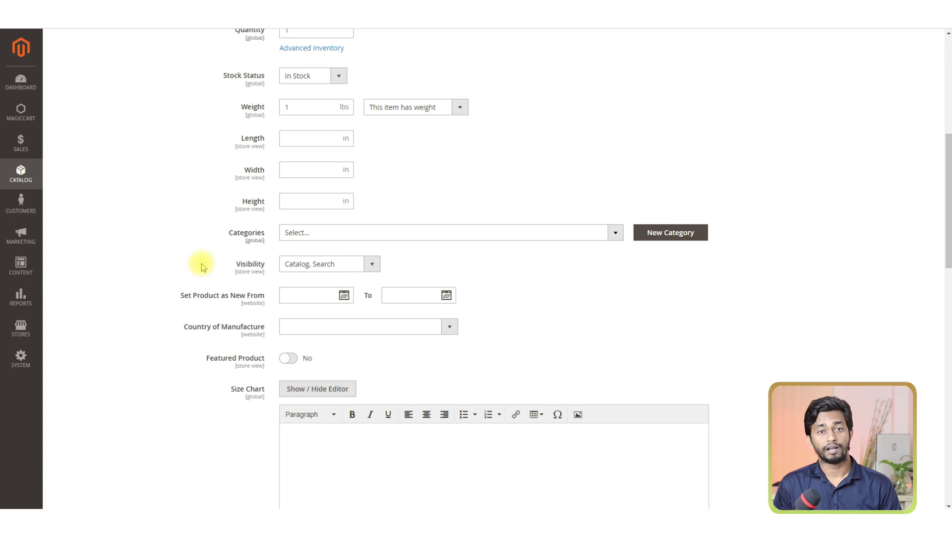
click(616, 233)
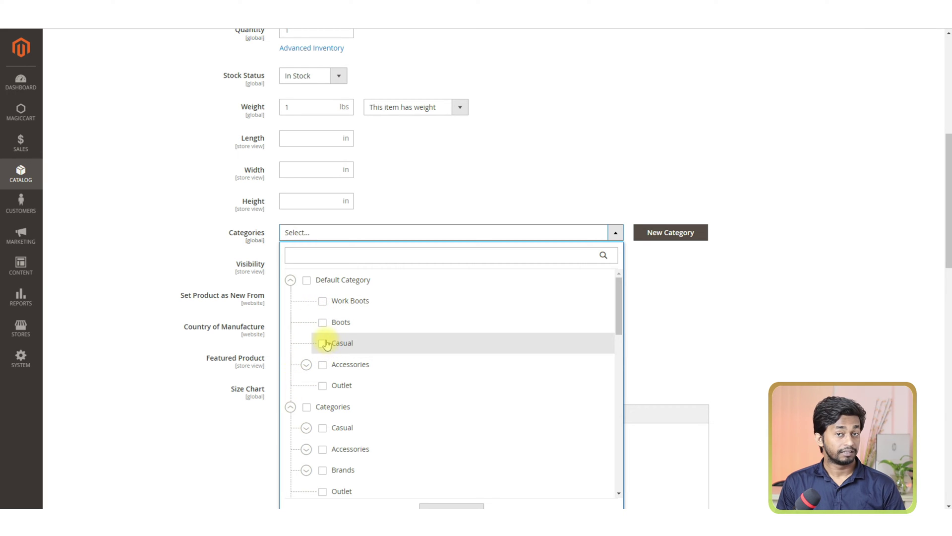
click(322, 303)
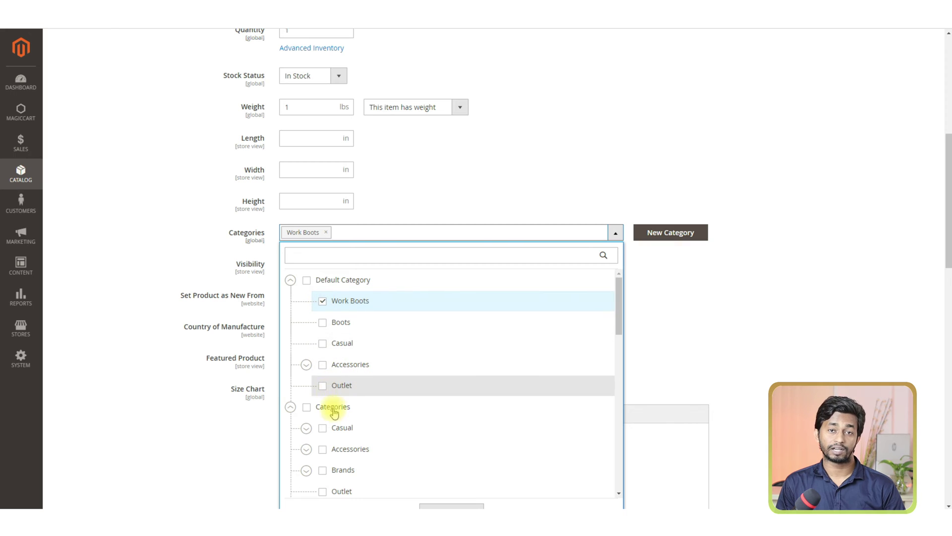
click(323, 428)
Review the store's category tree under Catalog > Categories.
click(322, 365)
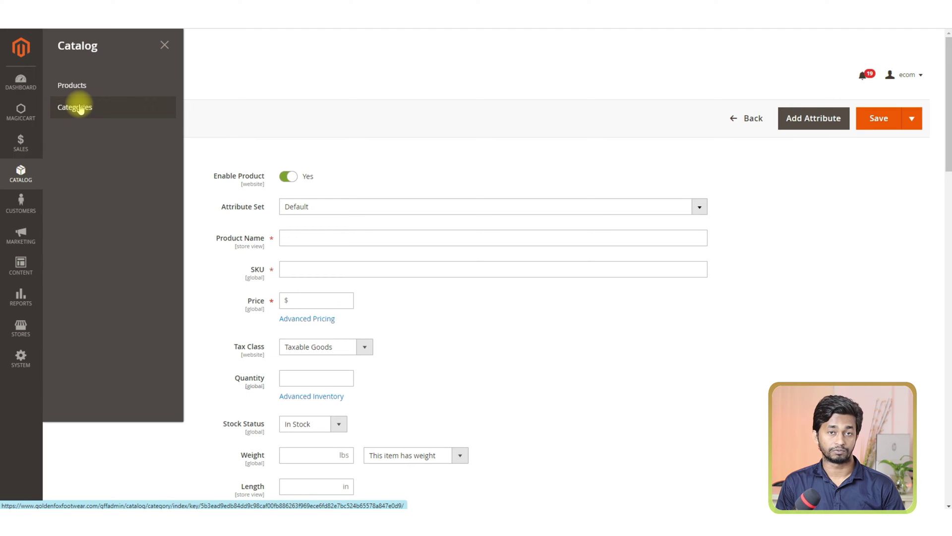
click(80, 108)
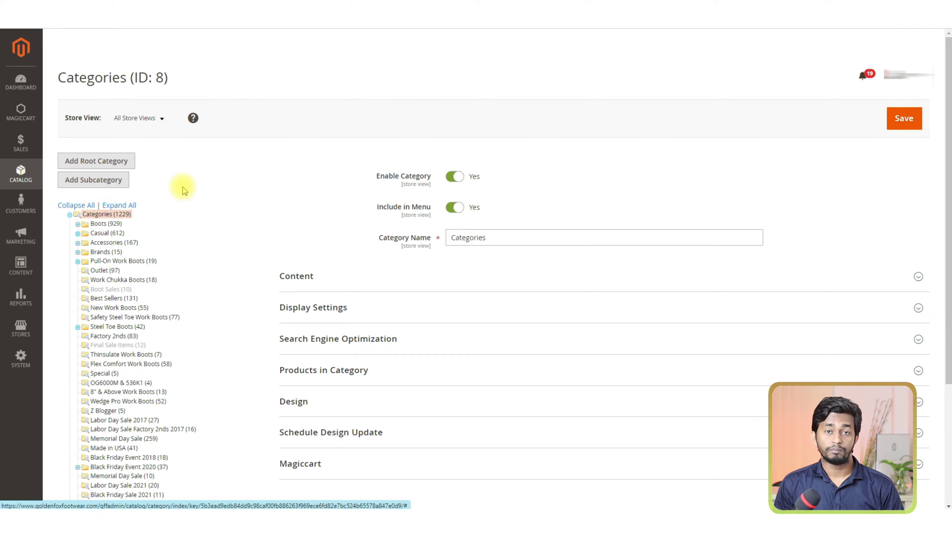
scroll(114, 293, down, 3)
scroll(114, 295, up, 3)
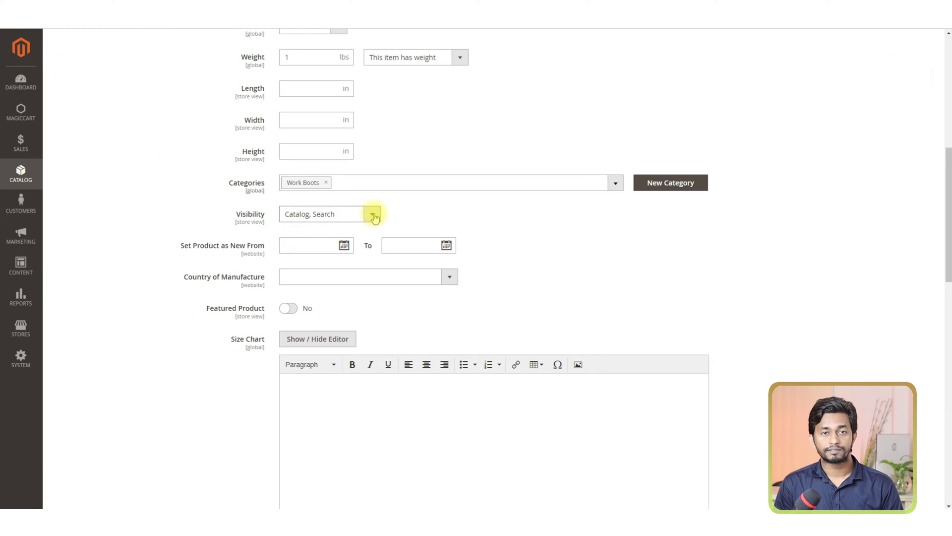
Try Catalog and Search visibility options, then restore visibility to Catalog, Search.
click(374, 215)
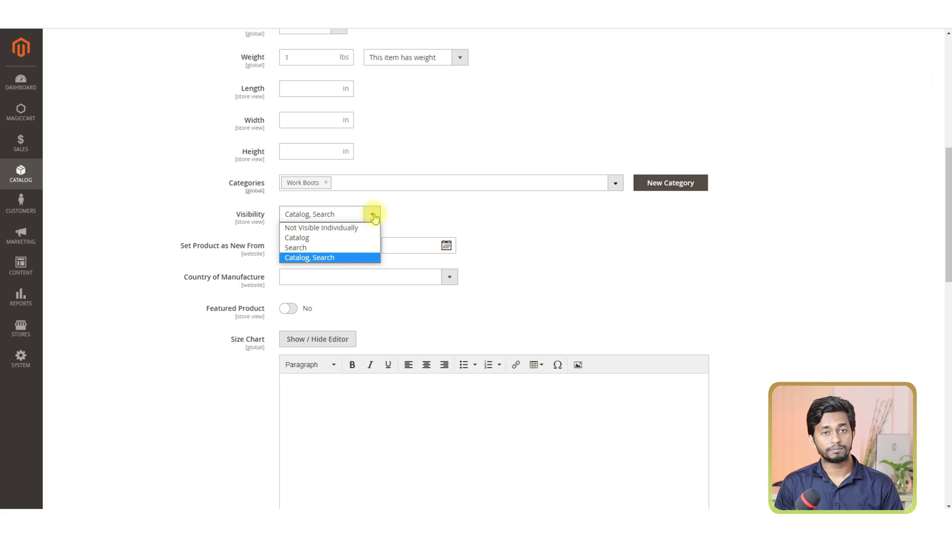
click(323, 237)
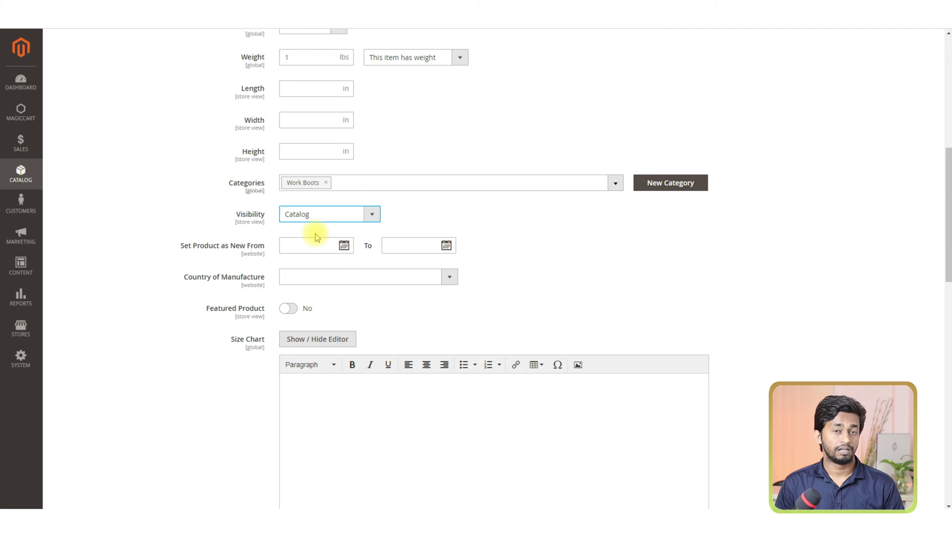
click(322, 213)
click(300, 248)
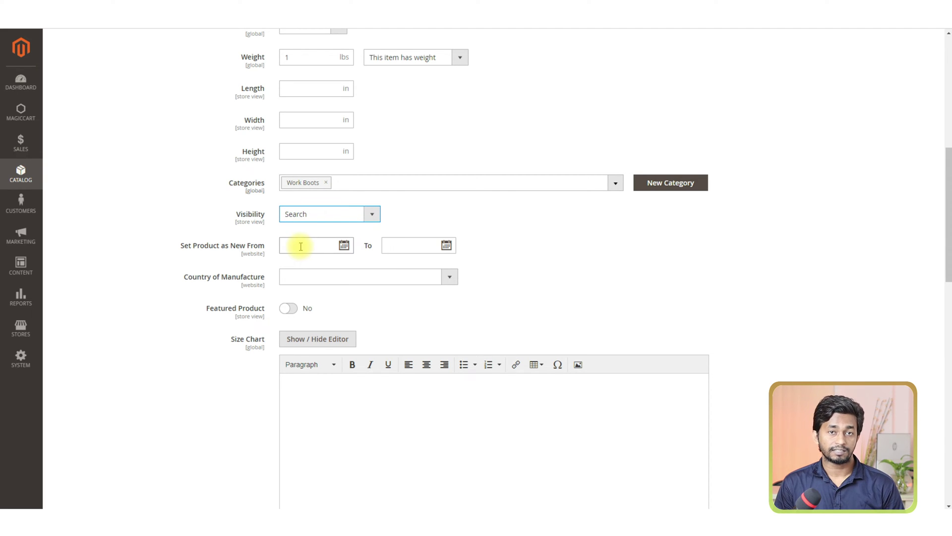
click(310, 214)
click(318, 258)
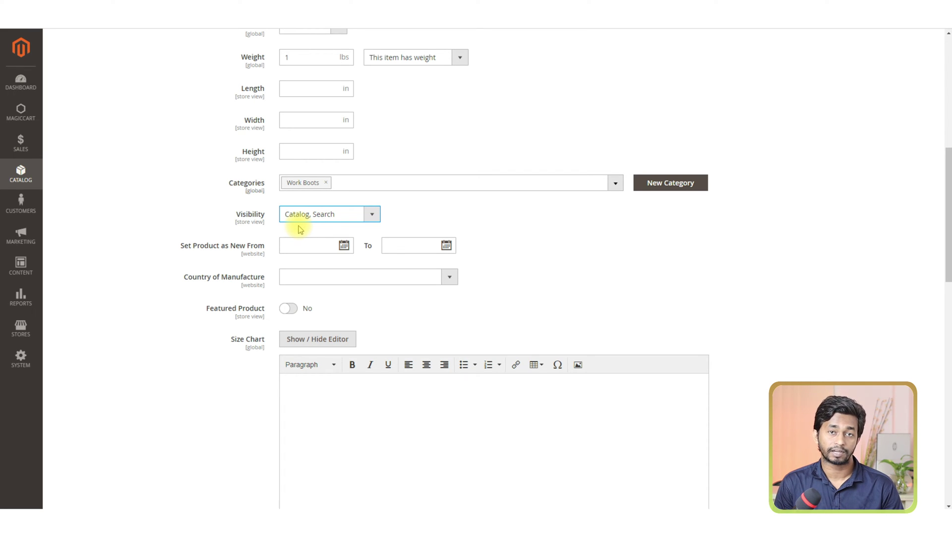
scroll(300, 226, down, 1)
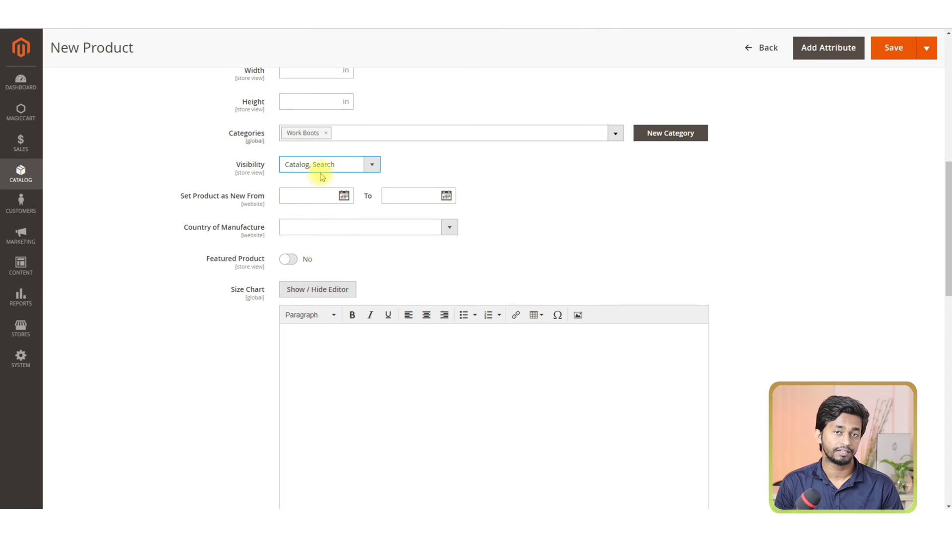
Switch Featured Product from No to Yes.
scroll(360, 225, down, 1)
click(289, 209)
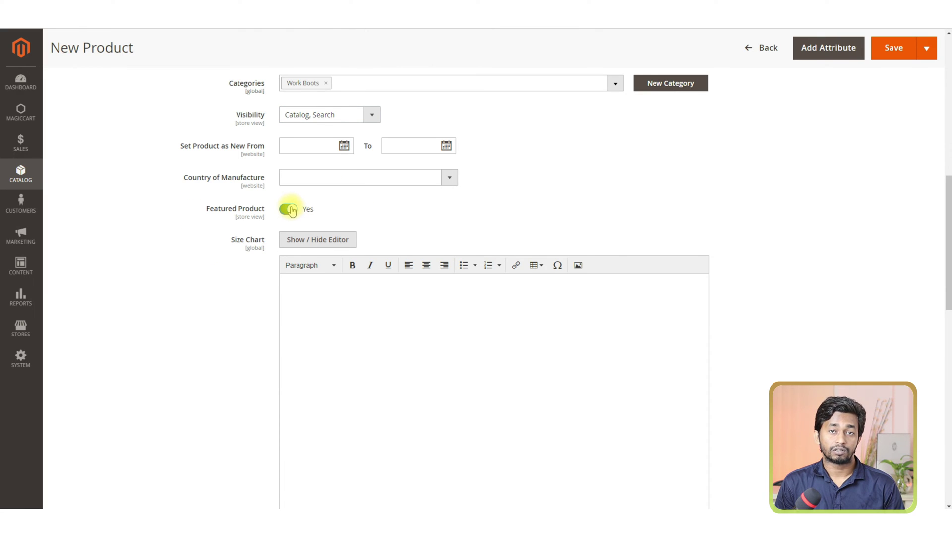
scroll(217, 271, down, 2)
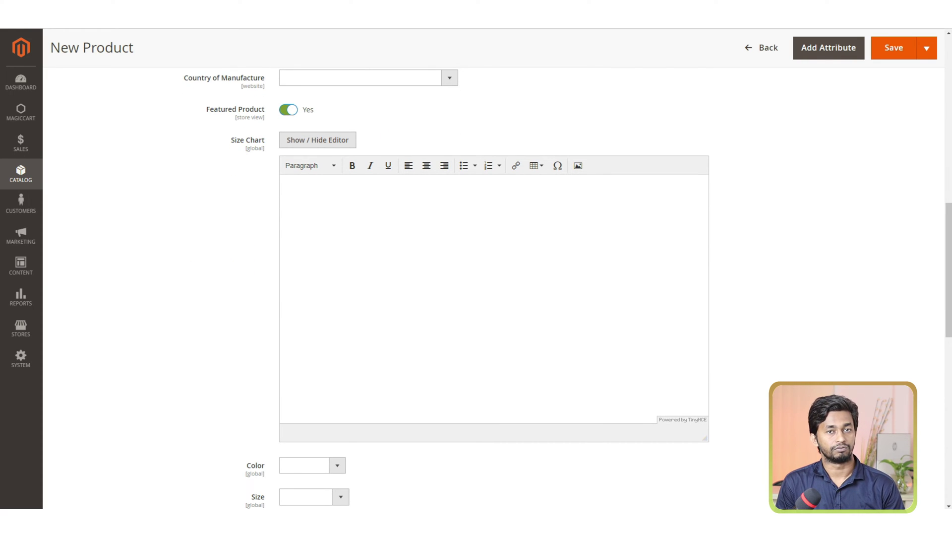
Leave the Size Chart empty, dismissing its format list and cancelling image insertion.
click(332, 166)
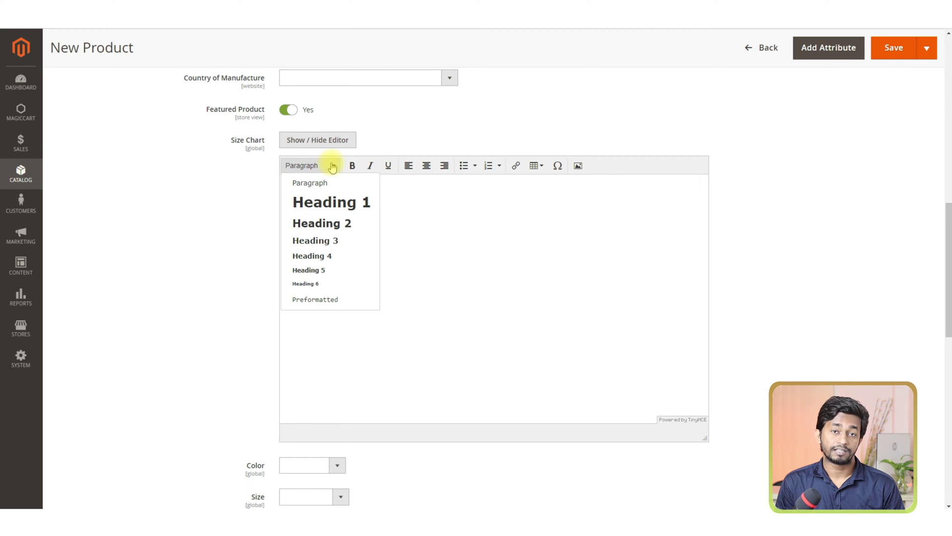
click(424, 254)
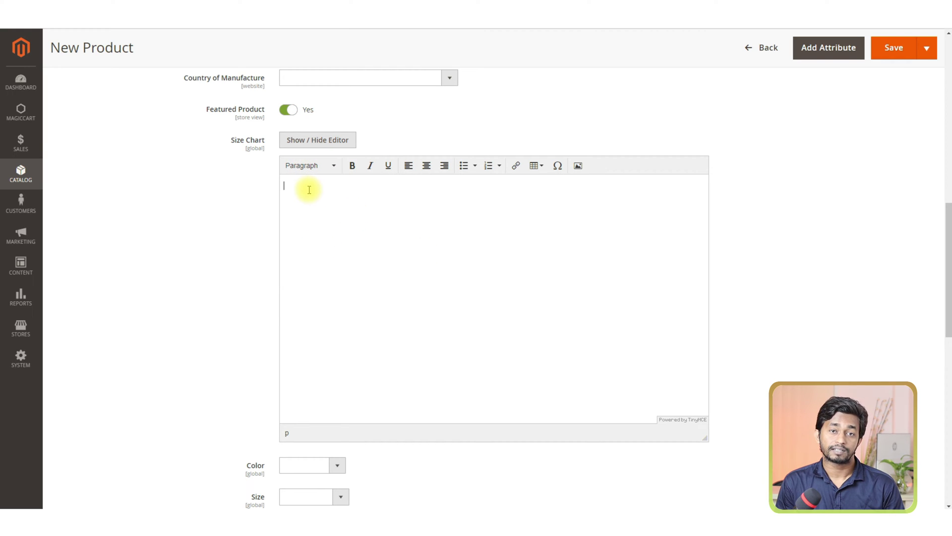
click(577, 168)
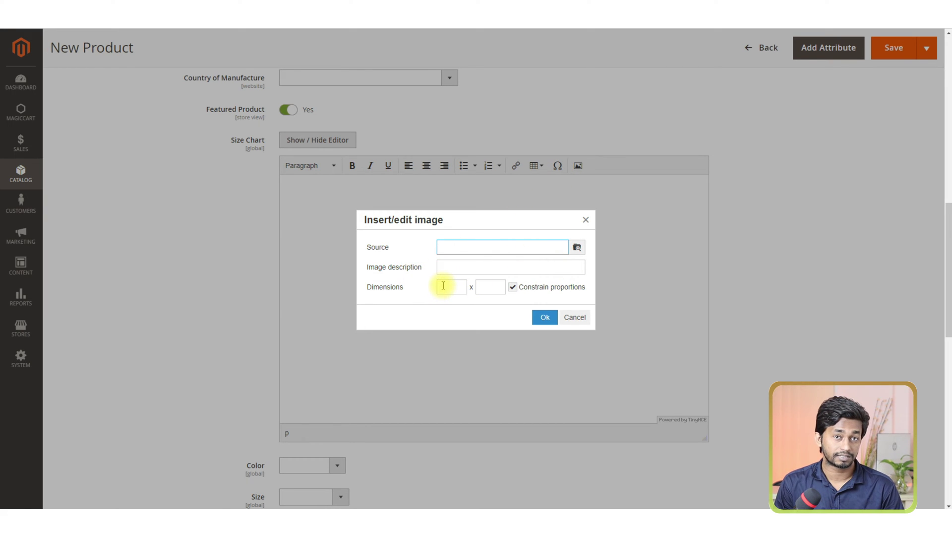
click(574, 318)
scroll(378, 240, down, 5)
Open the shoe Size list and close it without choosing a size.
click(340, 249)
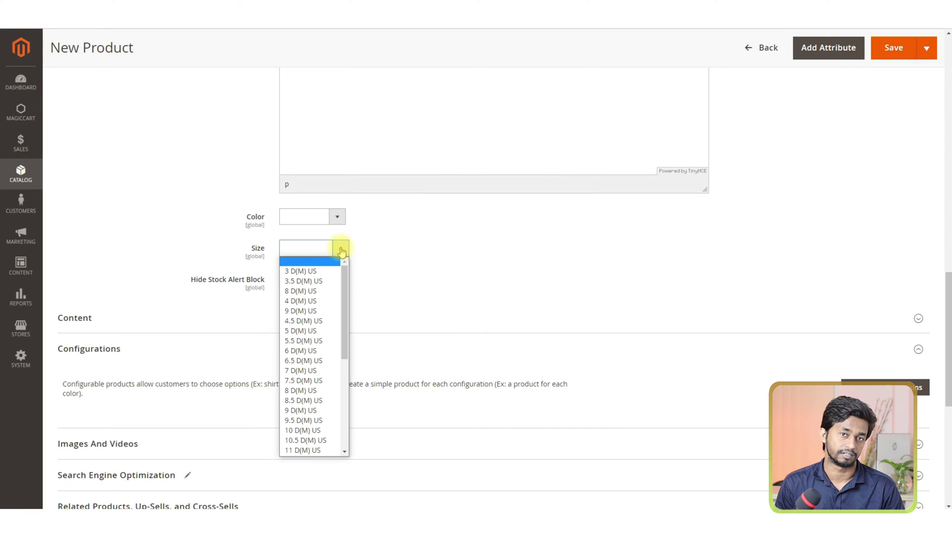
click(398, 273)
scroll(160, 258, down, 1)
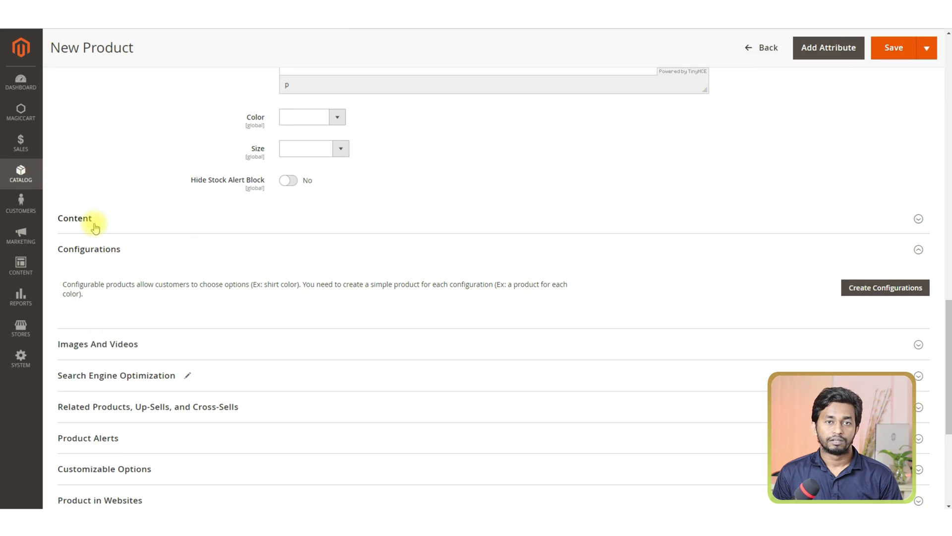
Expand Content and paste the prepared text about informative copy into Description.
click(74, 219)
scroll(225, 161, down, 2)
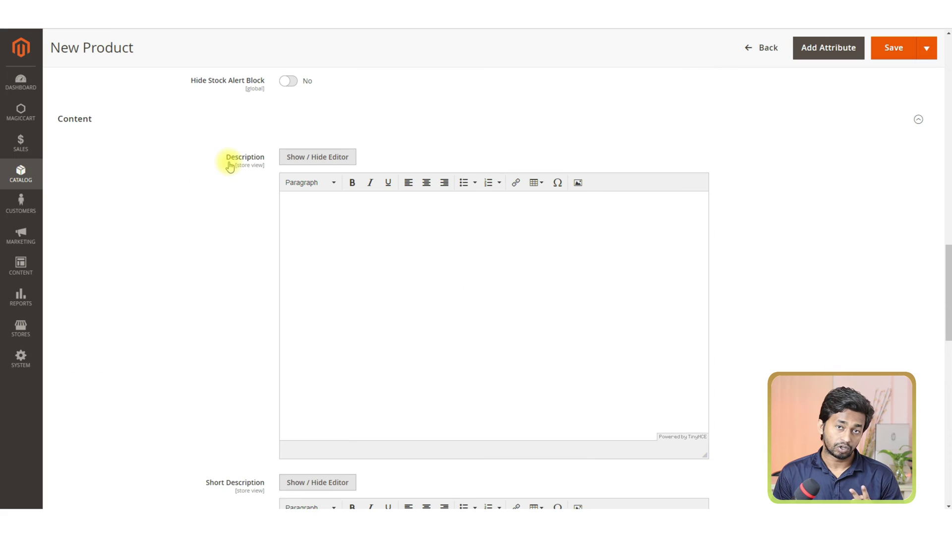
scroll(207, 238, down, 4)
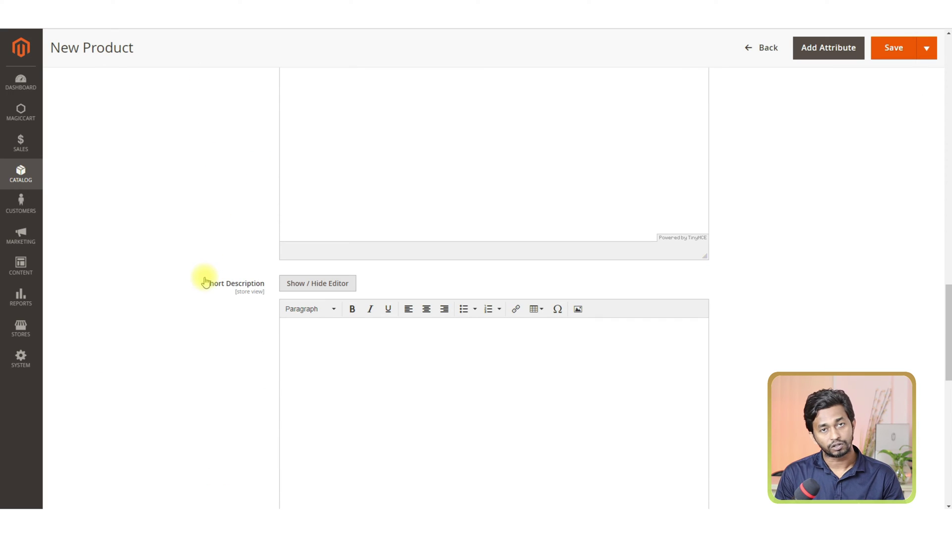
drag(205, 287, 260, 283)
scroll(348, 283, up, 4)
click(463, 283)
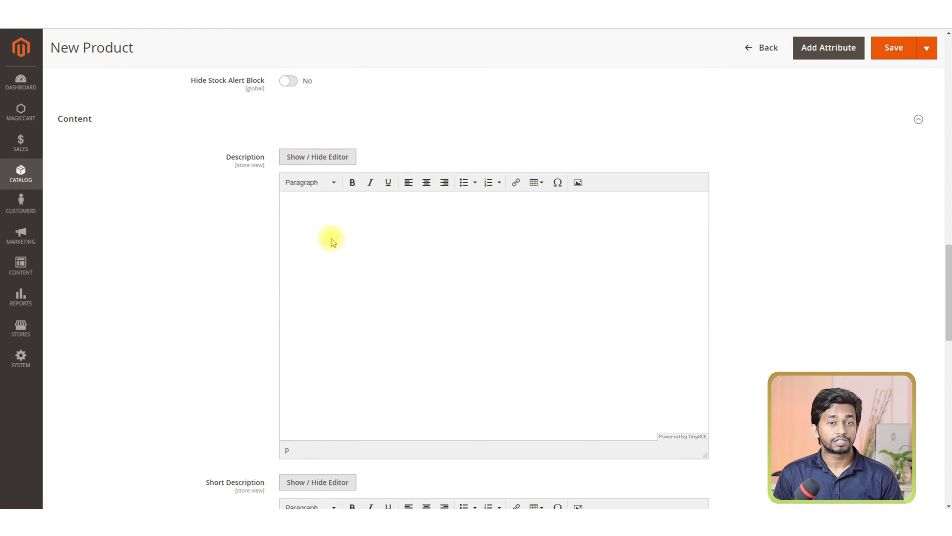
text(you need to provide detailed information regarding your product because it helps customers make decisions to buy your products. Always try to keep your description simple, precise, and informative)
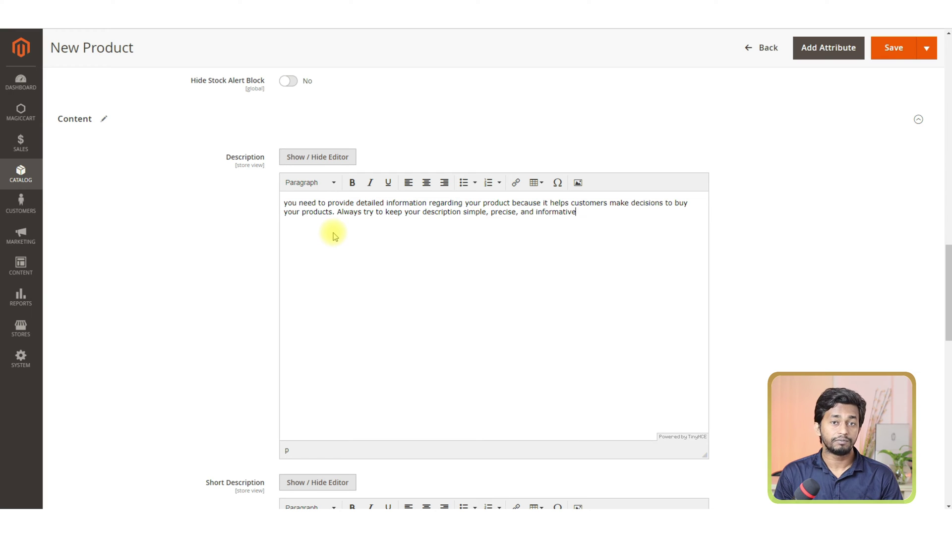
drag(357, 203, 657, 202)
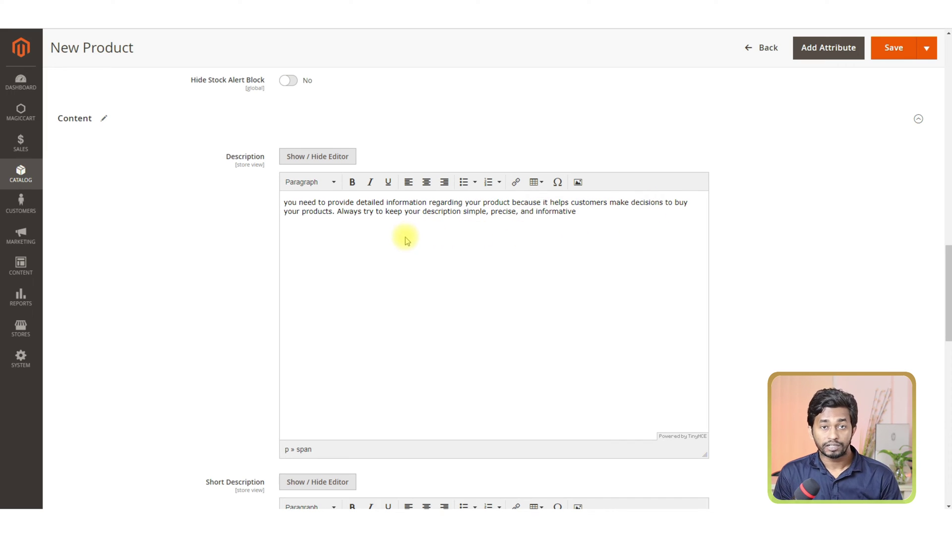
Paste the two feature-highlighting paragraphs into Short Description.
scroll(402, 237, down, 6)
click(308, 265)
text(please highlight your product's key features with benefits. Because most of the customers are looking for, how your products can be benefited for them. Try to use bullet points to highlight your product's key features)
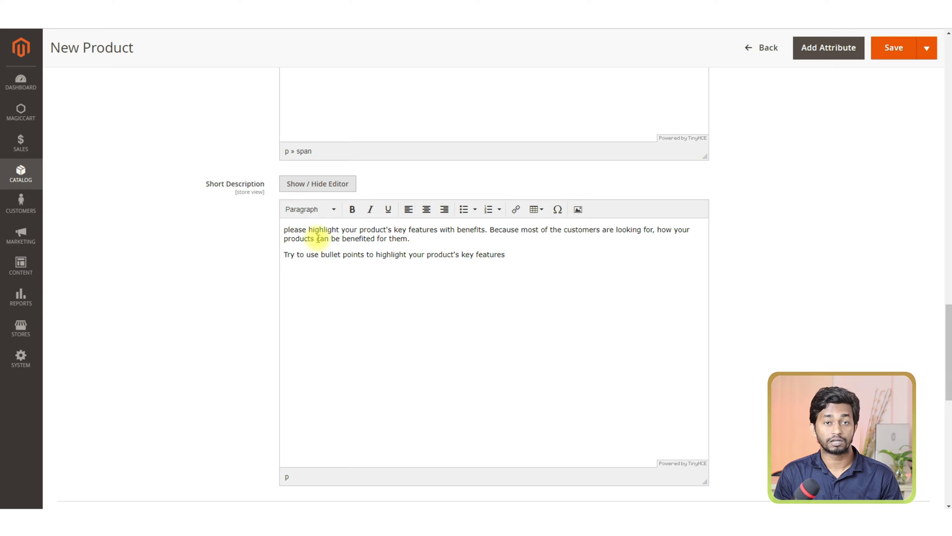
drag(318, 238, 425, 239)
drag(300, 255, 517, 256)
click(509, 254)
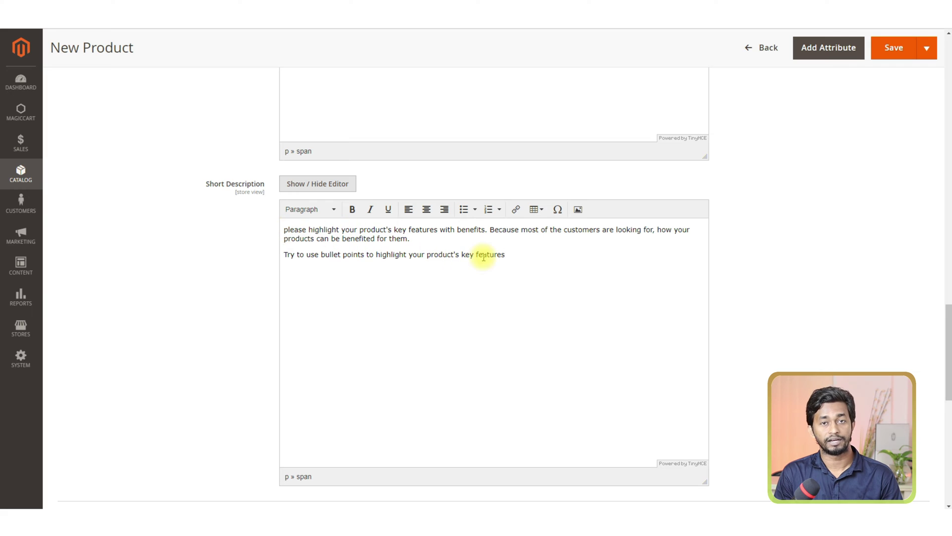
drag(514, 255, 283, 230)
scroll(117, 225, down, 5)
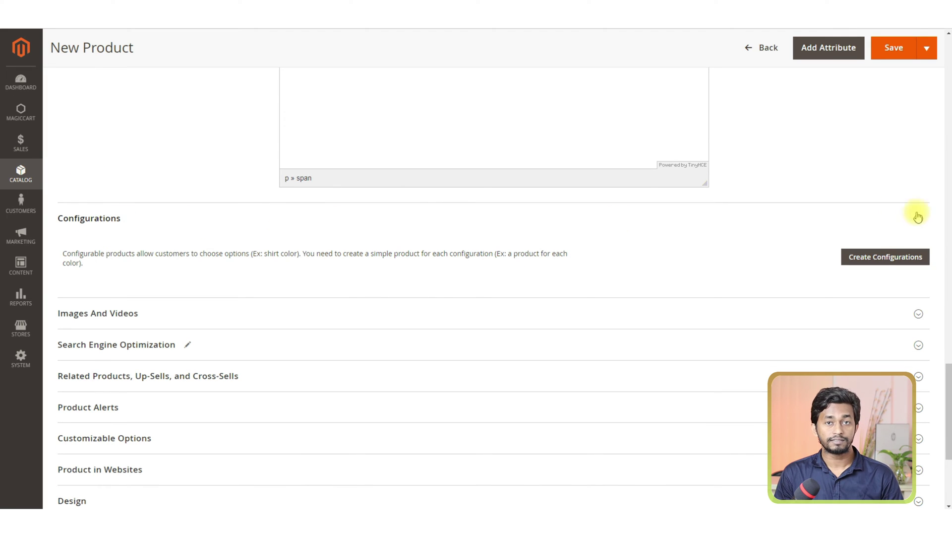
Collapse the Configurations section.
double_click(66, 222)
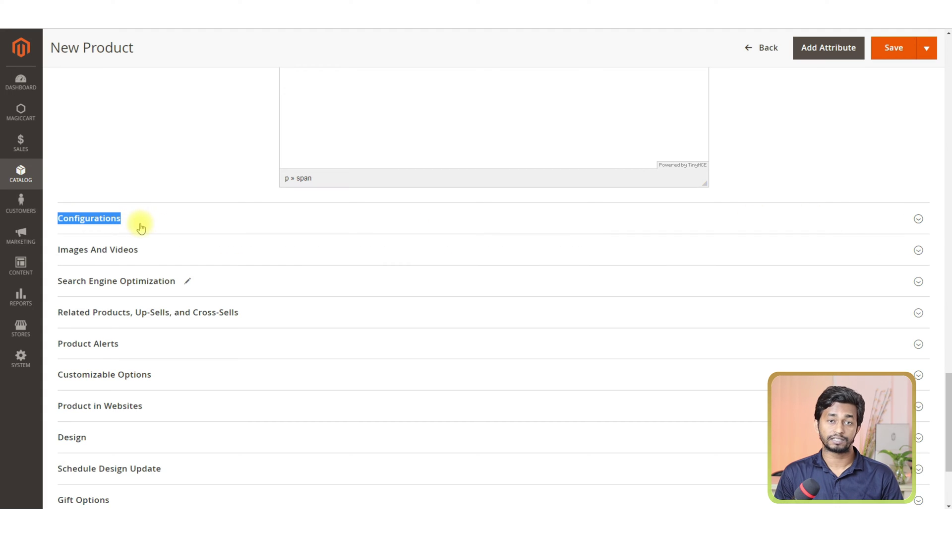
click(141, 228)
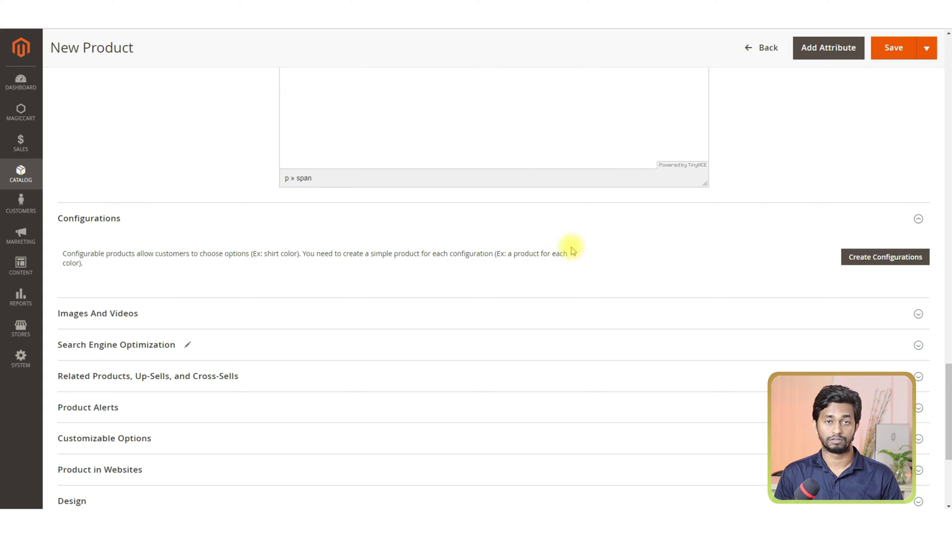
click(918, 219)
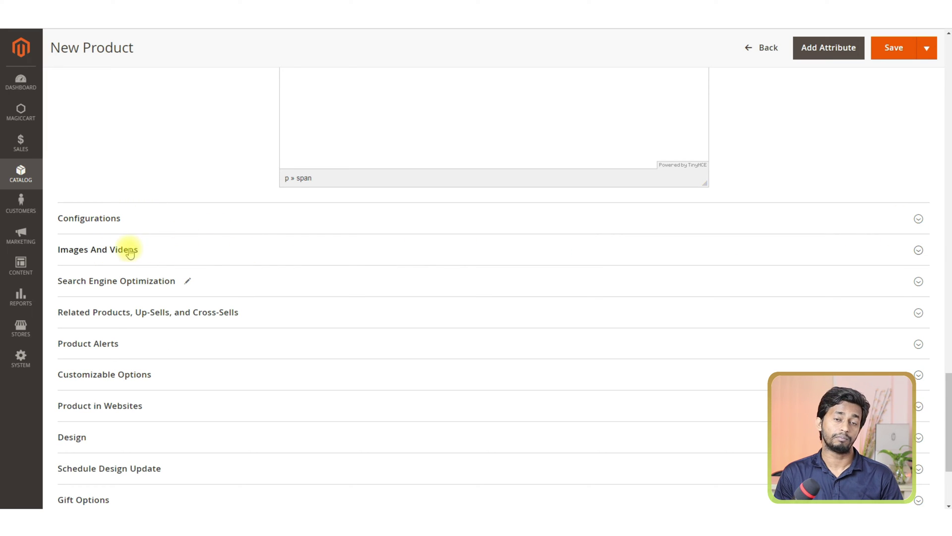
Expand Images And Videos and open the New Video dialog.
drag(140, 250, 57, 249)
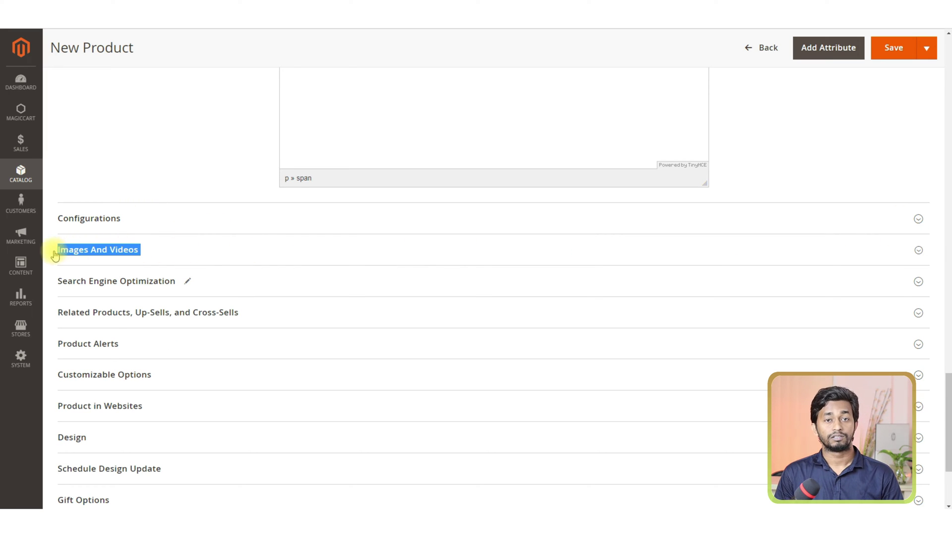
click(147, 255)
scroll(198, 250, down, 2)
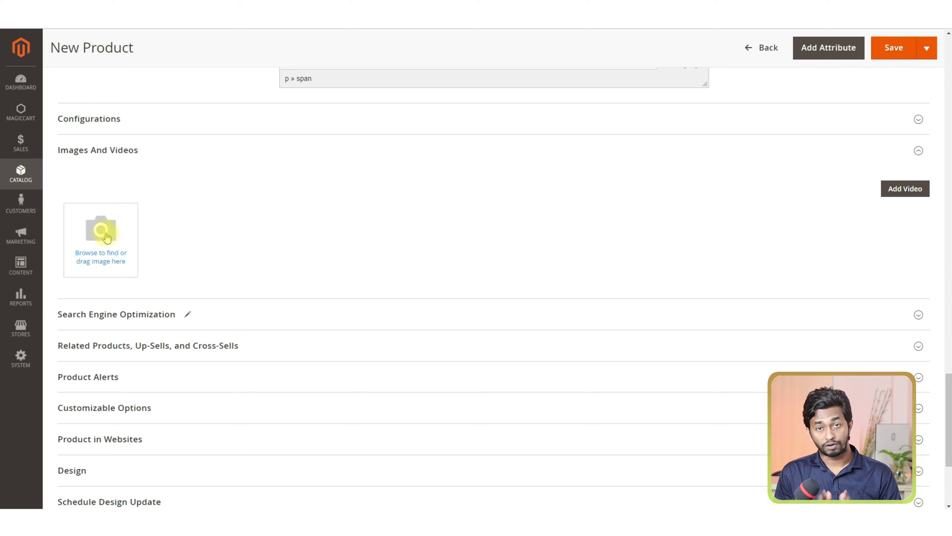
click(900, 188)
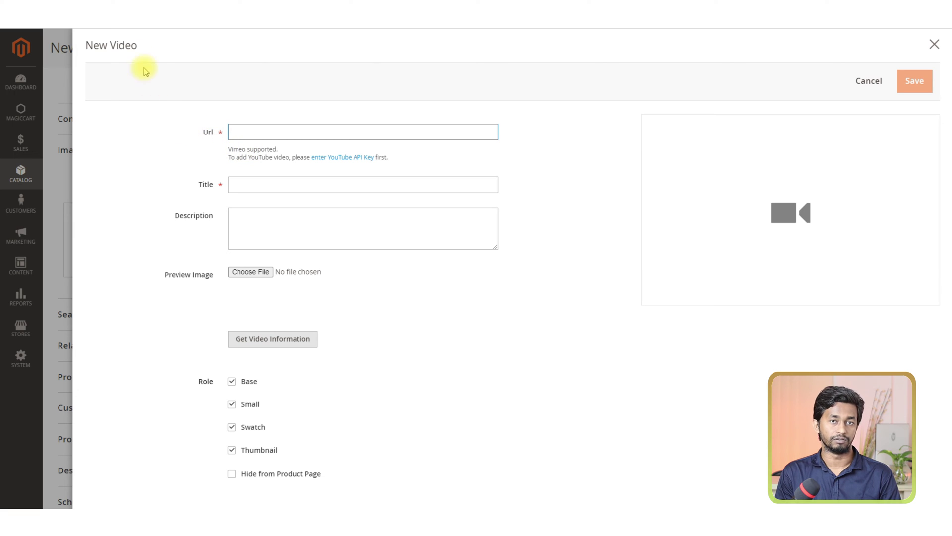
Look over the New Video Url, Title and Description fields without entering anything.
mouse_move(131, 45)
mouse_down()
mouse_move(86, 47)
mouse_move(142, 47)
mouse_up()
click(142, 47)
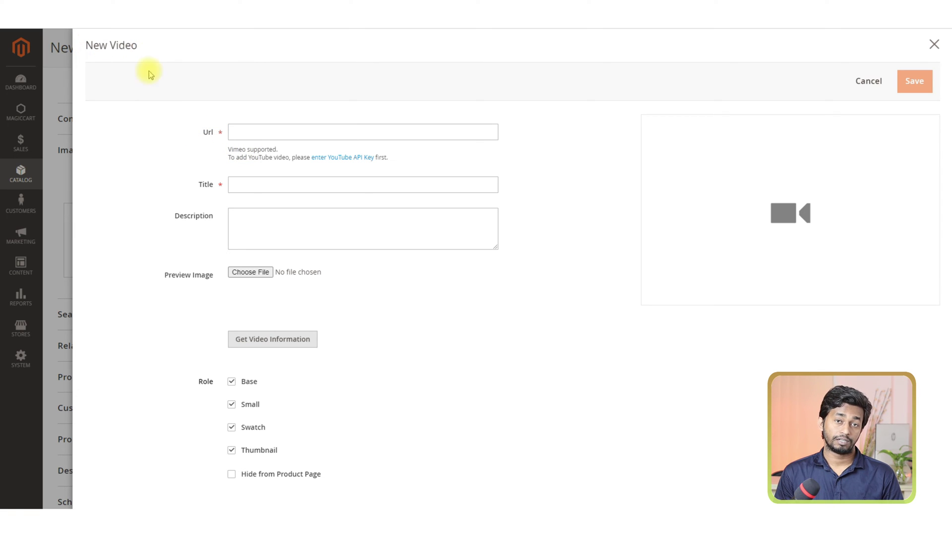
click(270, 130)
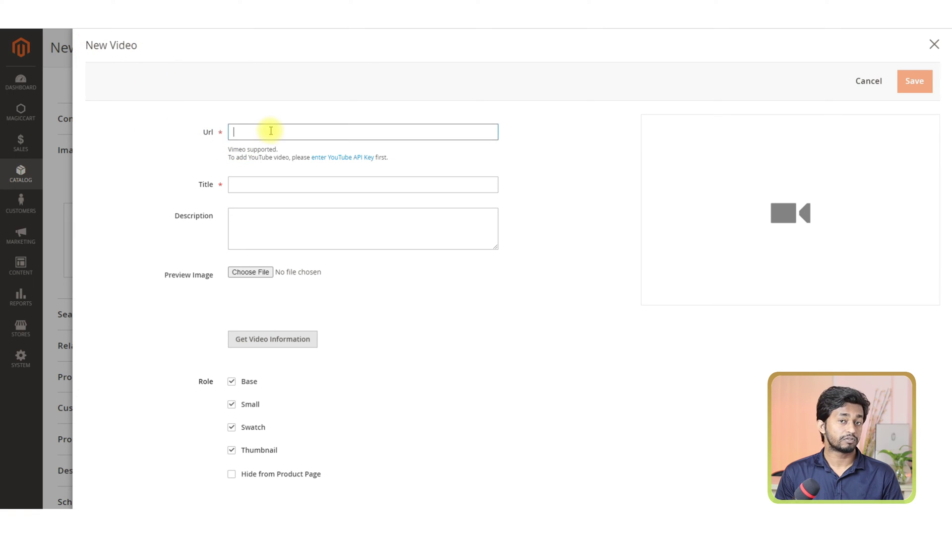
click(143, 151)
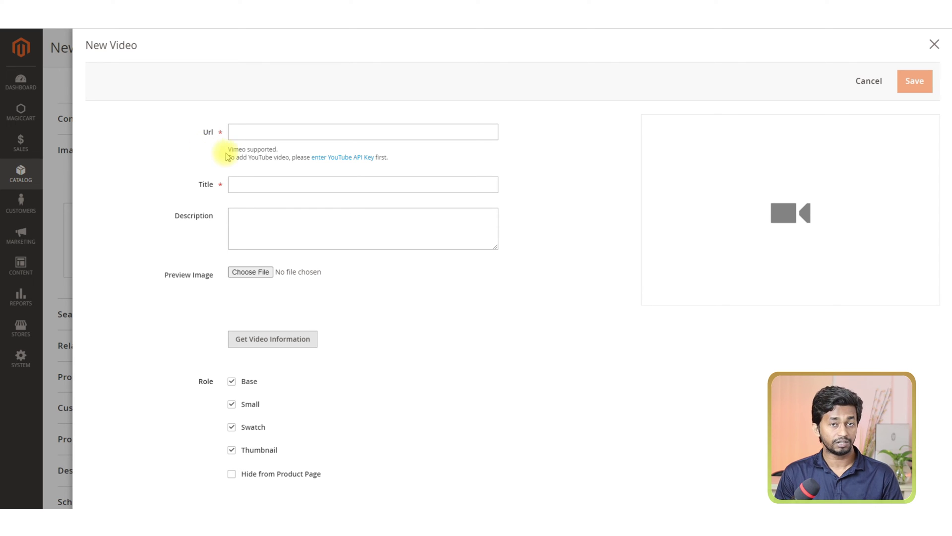
drag(227, 150, 293, 149)
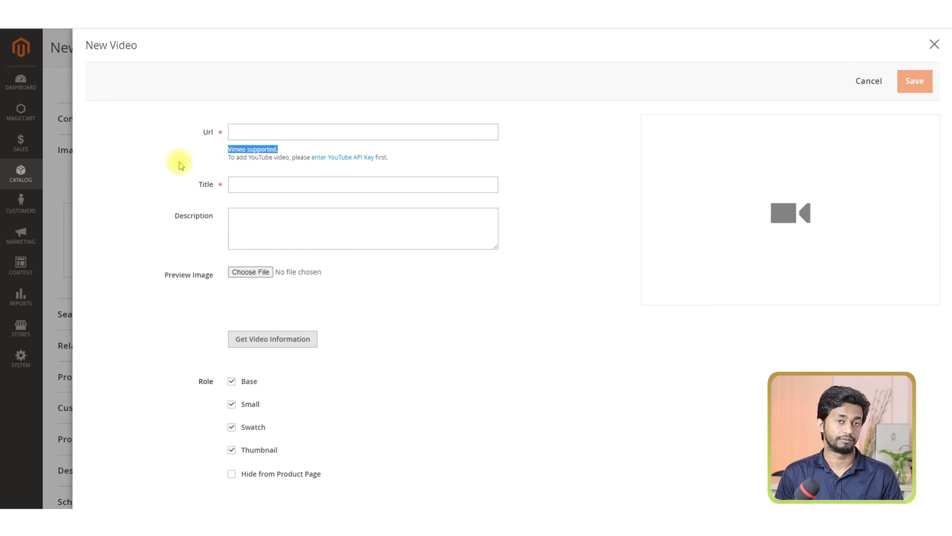
click(254, 183)
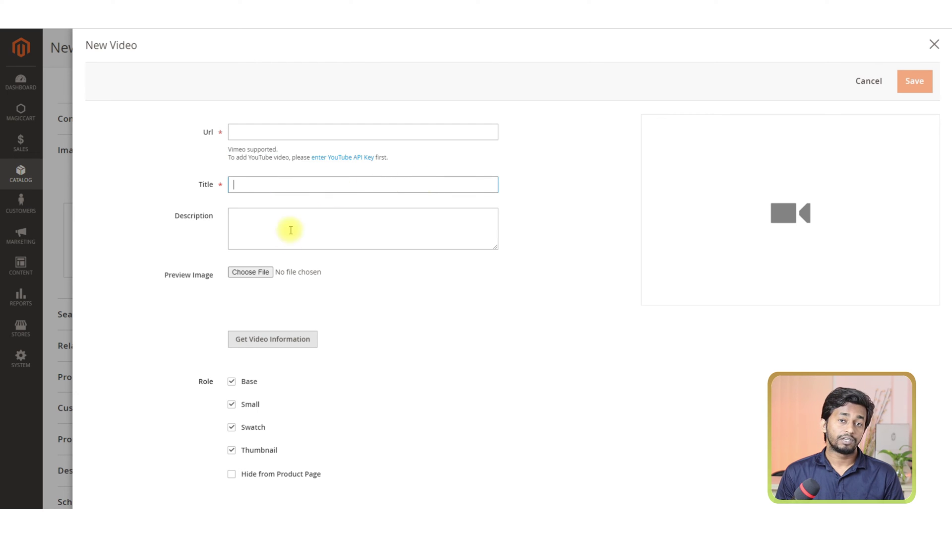
click(255, 222)
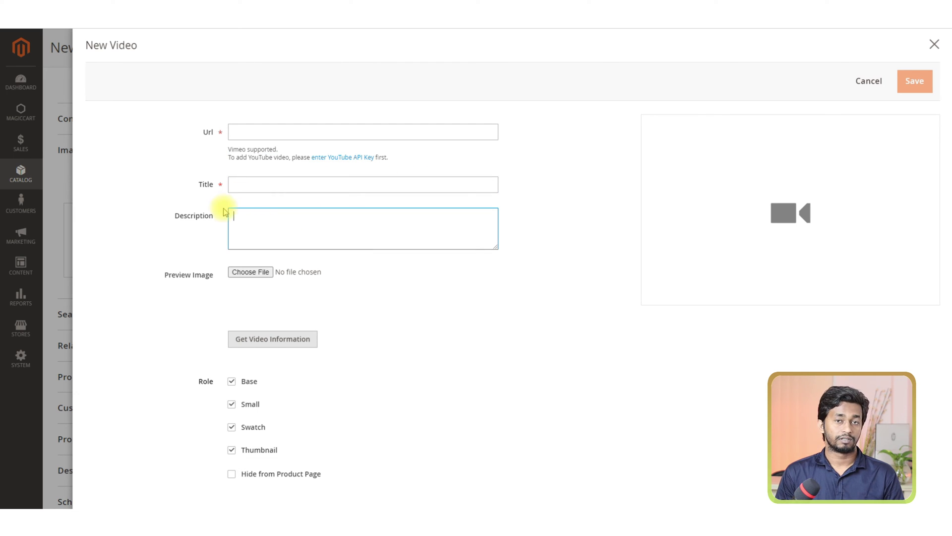
click(238, 289)
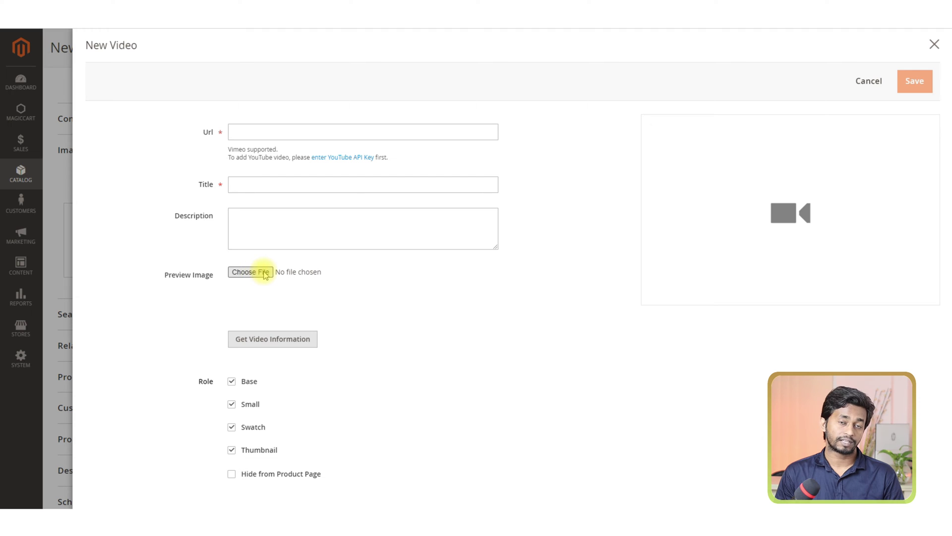
Cancel the preview image file picker and leave the video's hide option unchanged.
click(250, 273)
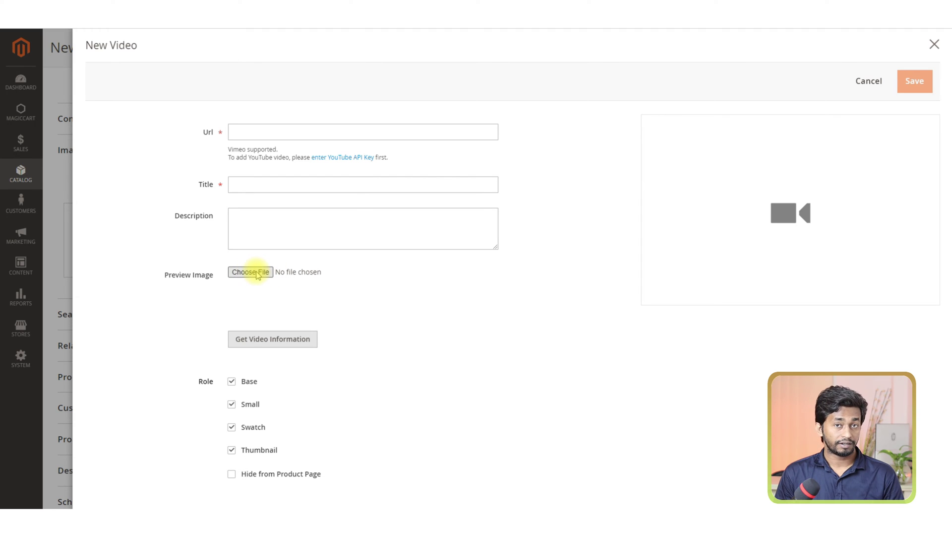
key(Escape)
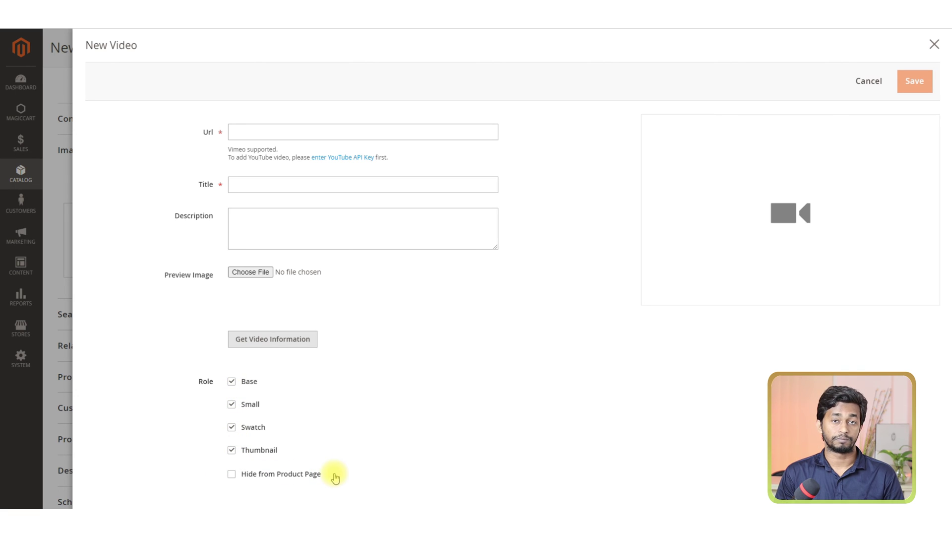
click(254, 479)
click(231, 473)
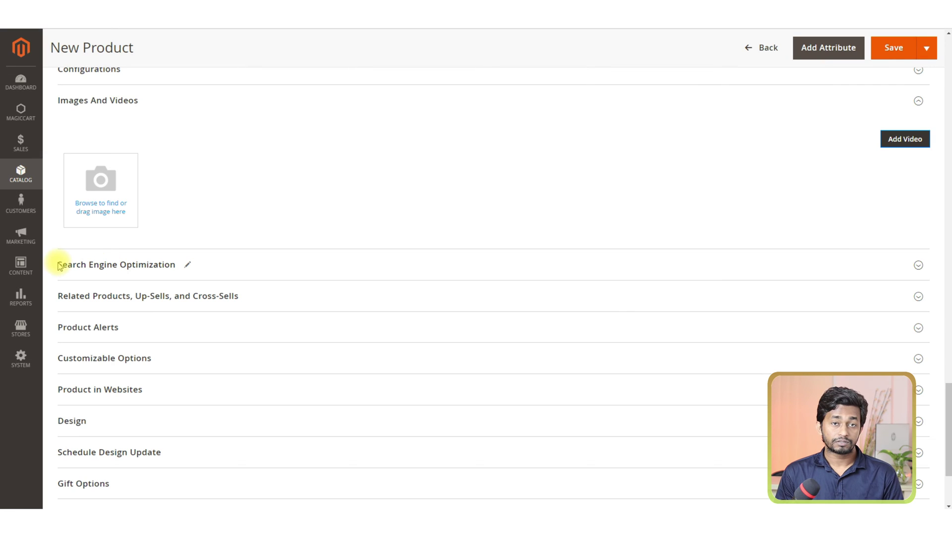
Expand Search Engine Optimization and review the URL Key, Meta Title, Keywords and Description fields.
drag(59, 266, 174, 264)
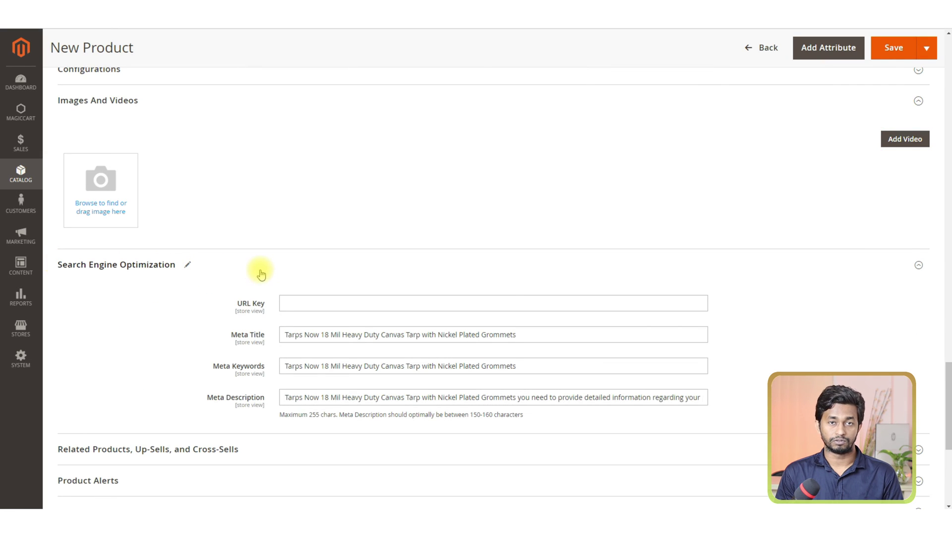
click(261, 273)
click(278, 273)
scroll(204, 282, down, 2)
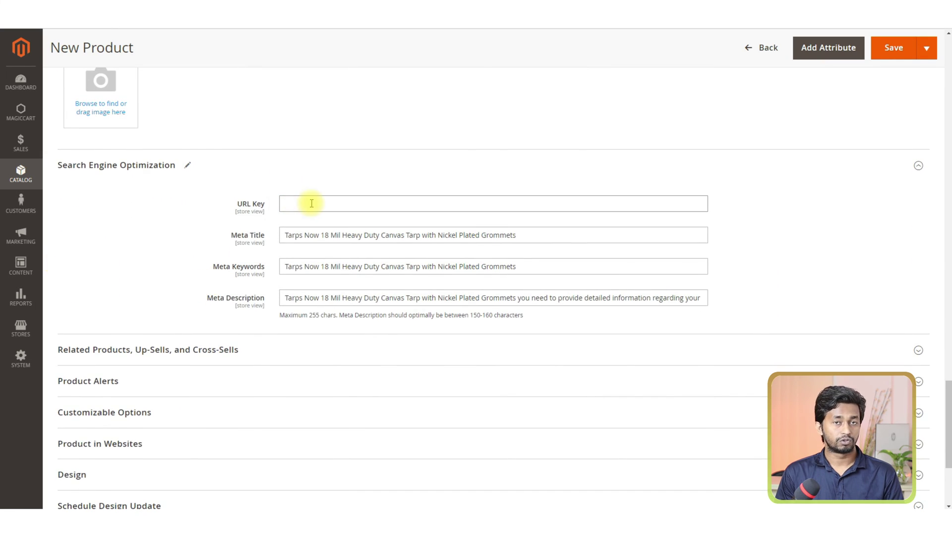
double_click(239, 205)
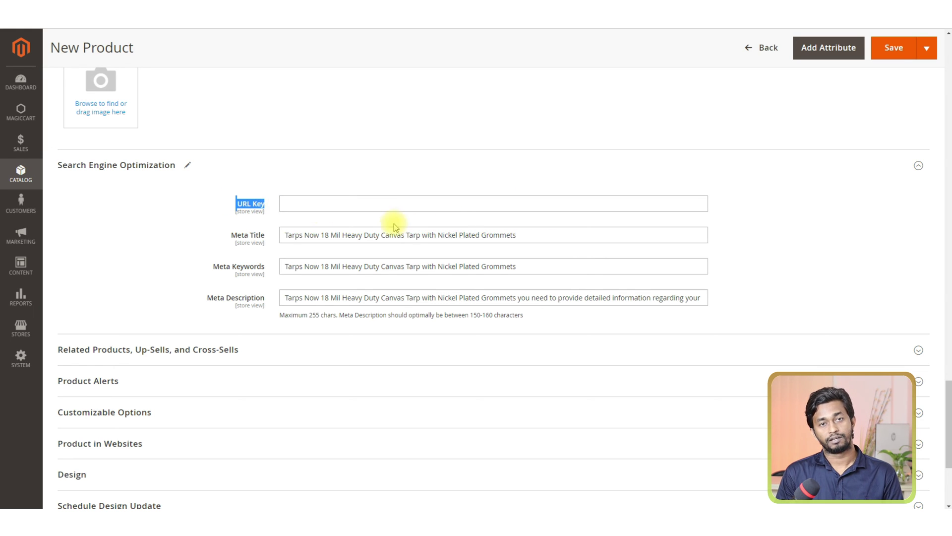
drag(239, 239, 268, 242)
drag(219, 267, 276, 269)
drag(205, 298, 267, 299)
click(159, 277)
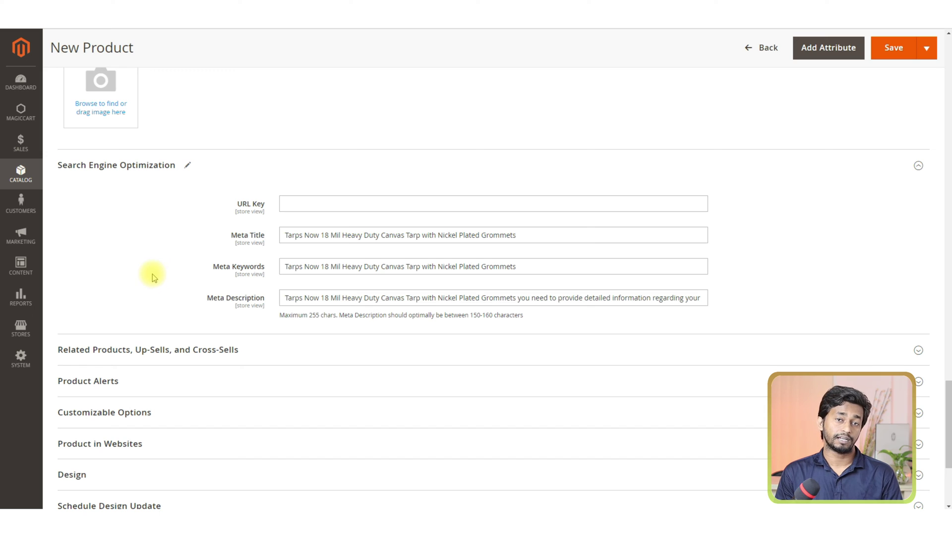
Clear the prefilled Meta Title and Meta Keywords text.
double_click(290, 235)
drag(334, 233, 284, 266)
drag(516, 235, 266, 240)
key(BackSpace)
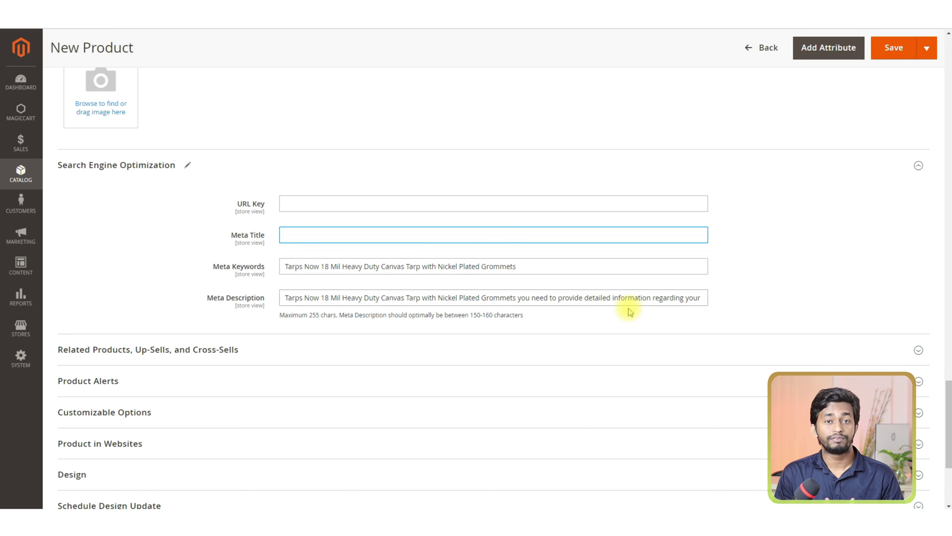
click(517, 266)
drag(520, 267, 257, 276)
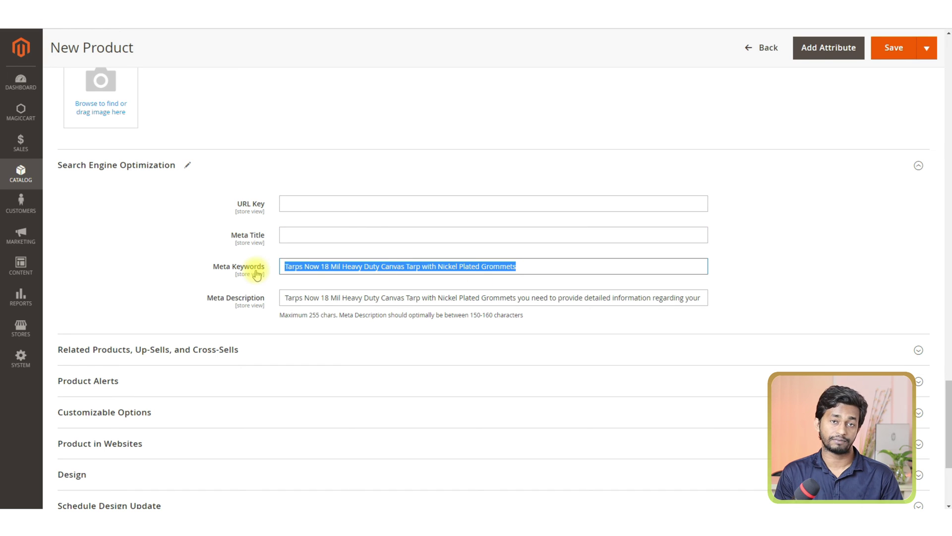
key(BackSpace)
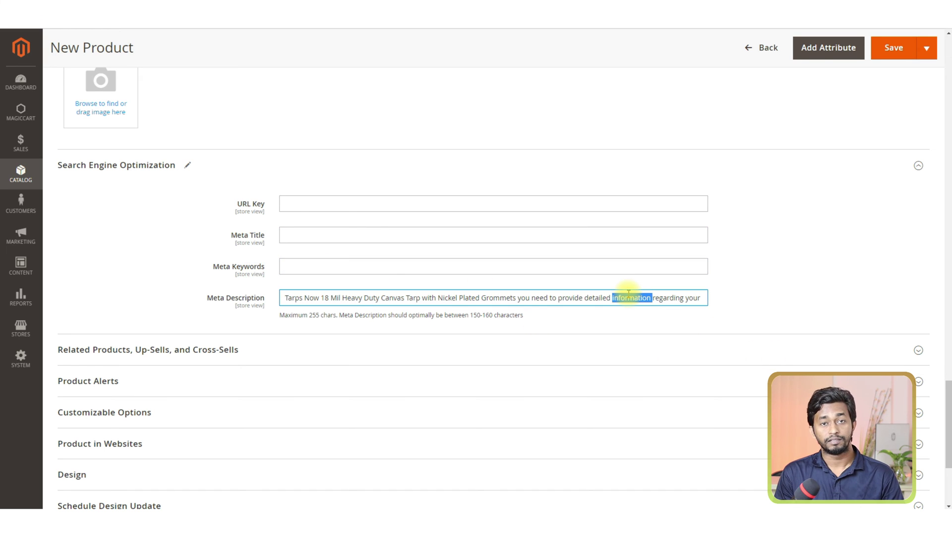
Select the Meta Description text, note its 150-160 character guidance, then expand Product in Websites.
triple_click(629, 297)
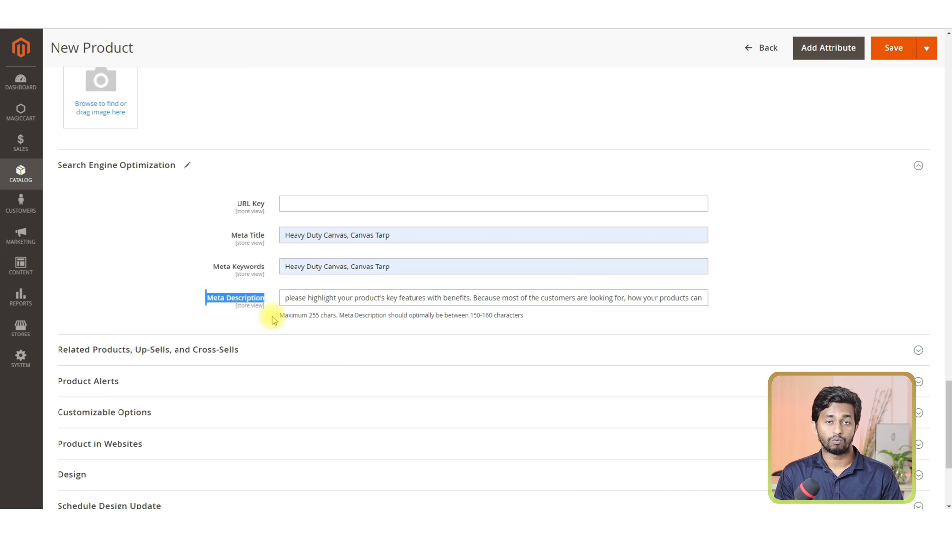
click(278, 318)
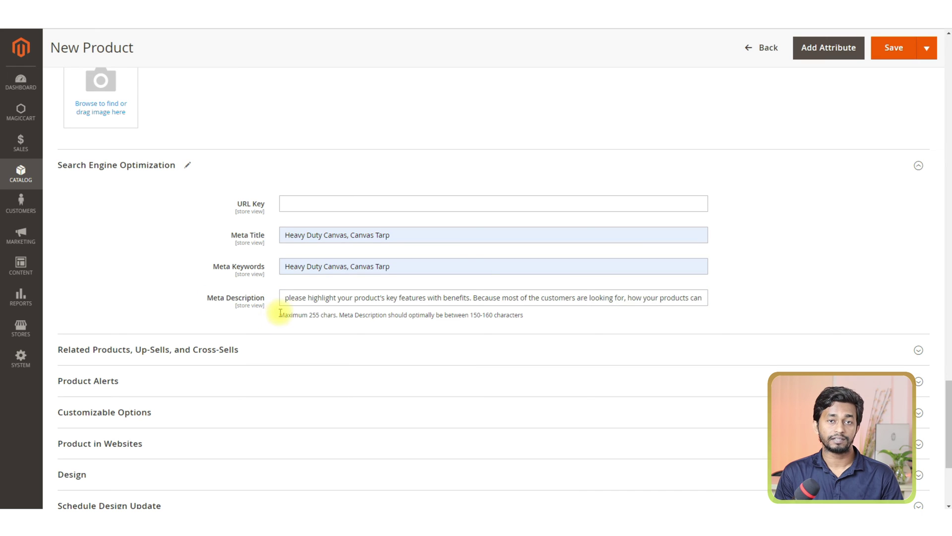
drag(279, 315, 338, 318)
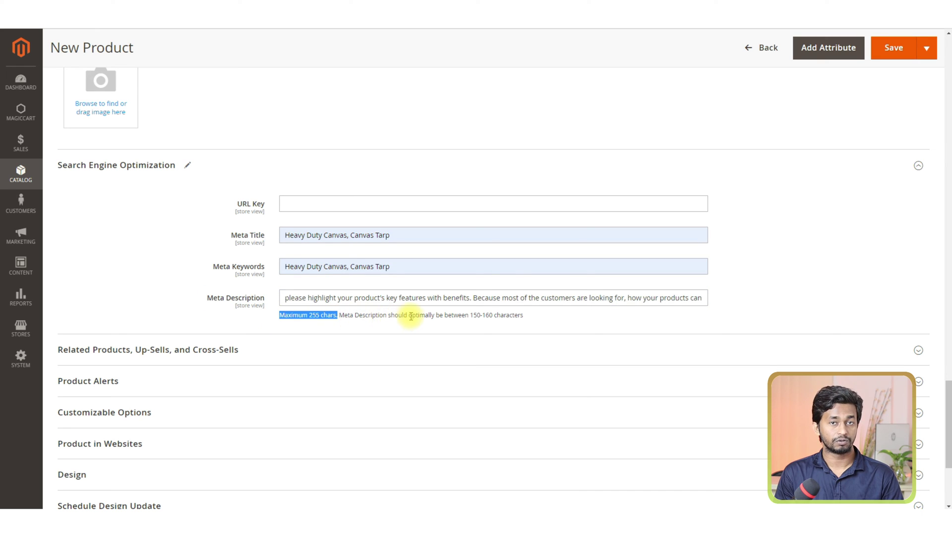
drag(339, 317, 525, 320)
click(540, 318)
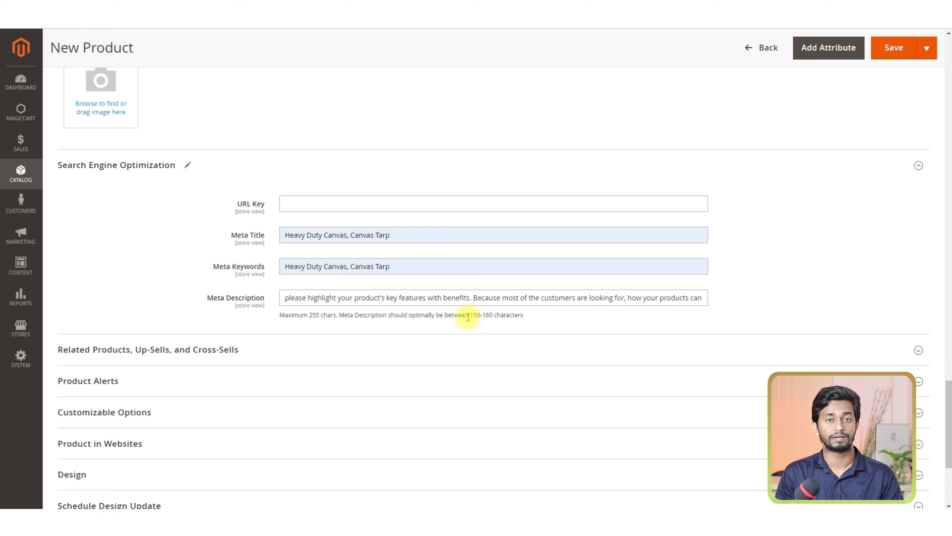
triple_click(153, 253)
click(140, 254)
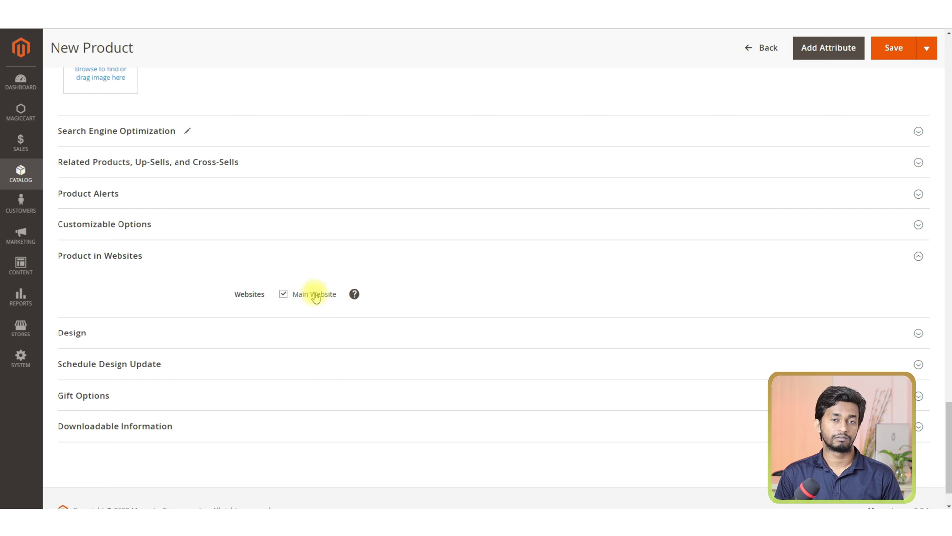
Review the Design section's page layout options, keeping Layout at No layout updates.
click(72, 332)
scroll(382, 240, down, 2)
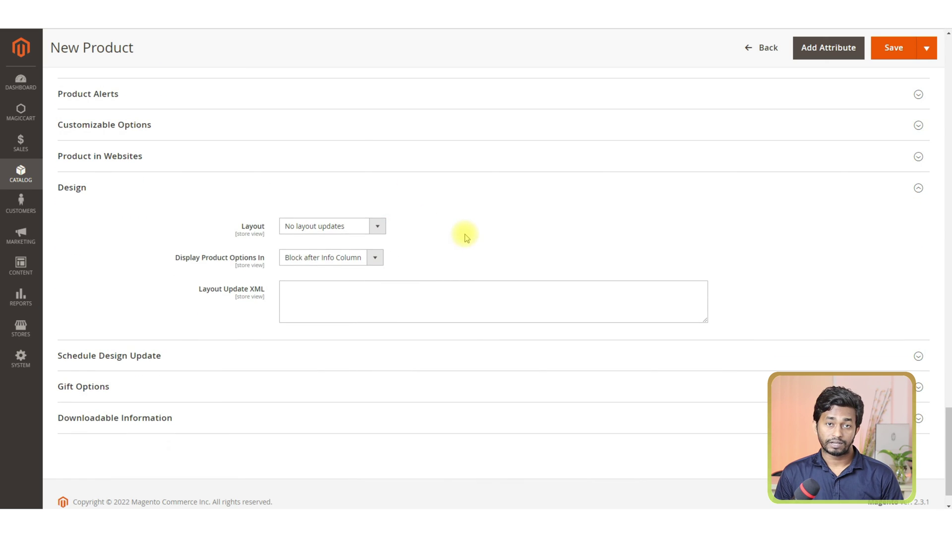
click(377, 226)
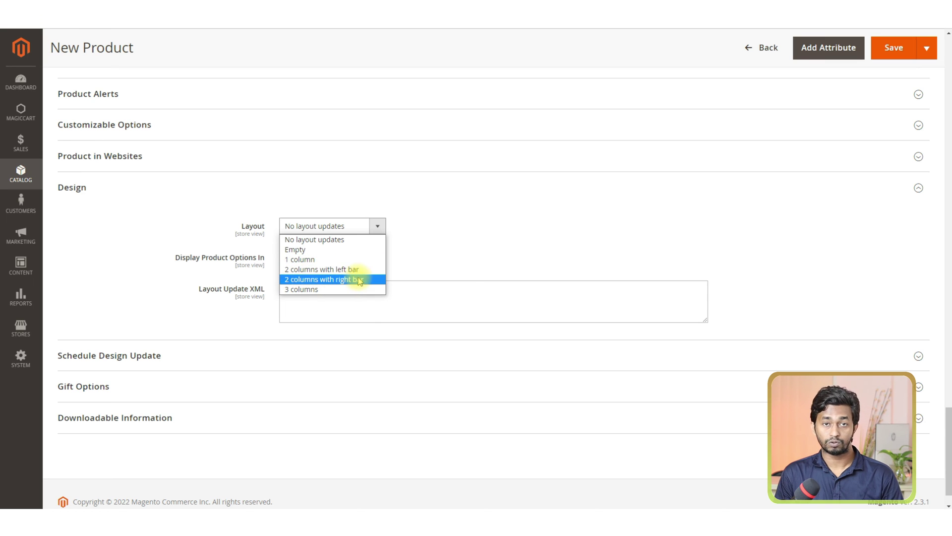
click(441, 252)
click(171, 187)
scroll(171, 361, up, 15)
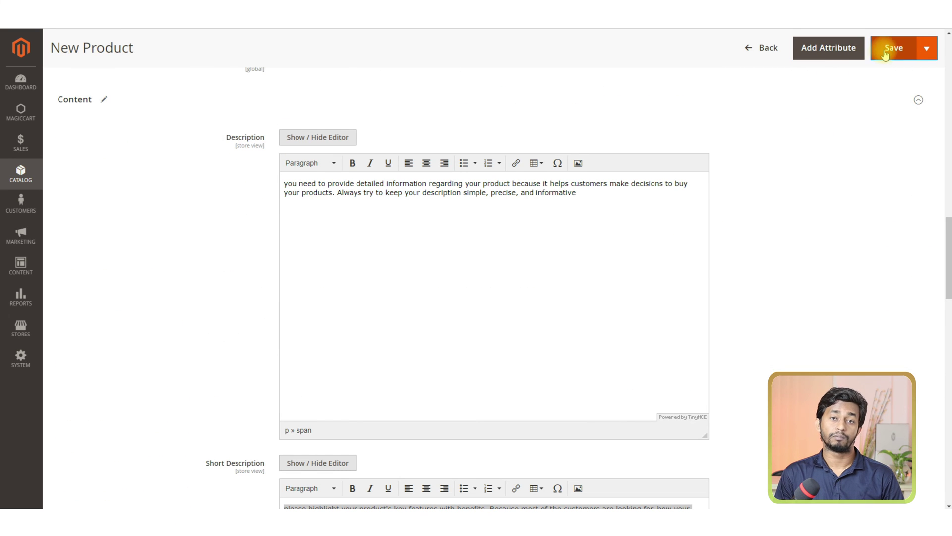